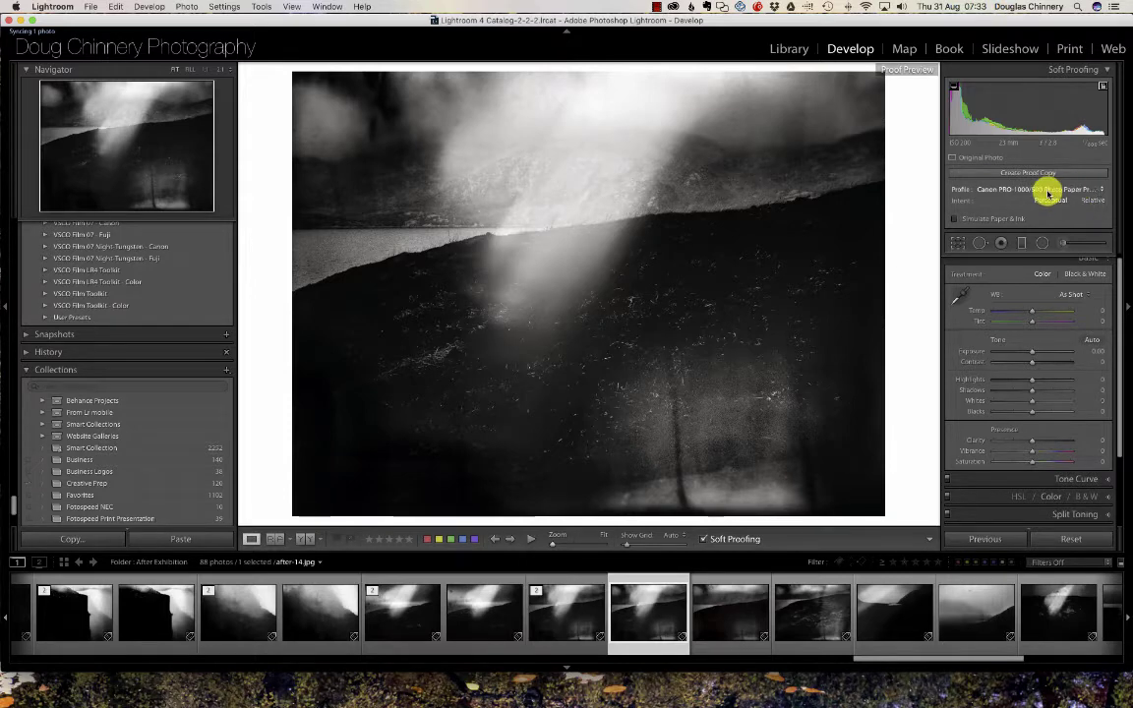
# Step: Select the Canon PRO-1000/500 Photo Paper Pro Luster soft-proofing profile
pyautogui.click(1100, 190)
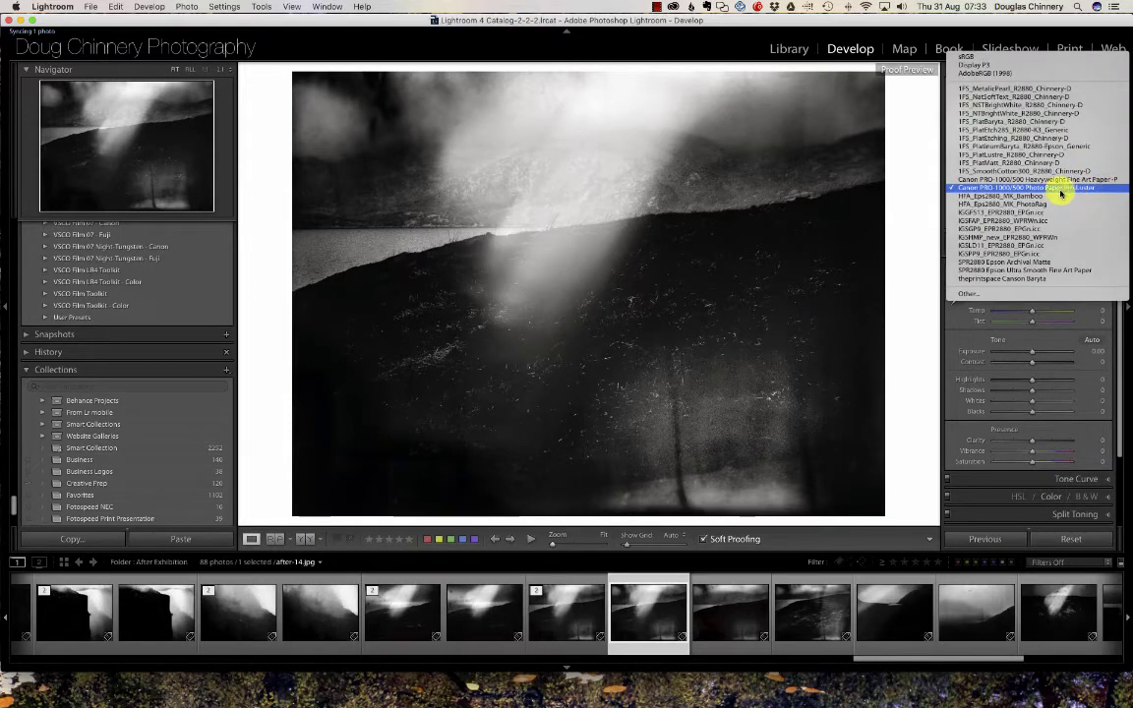
pyautogui.click(1109, 192)
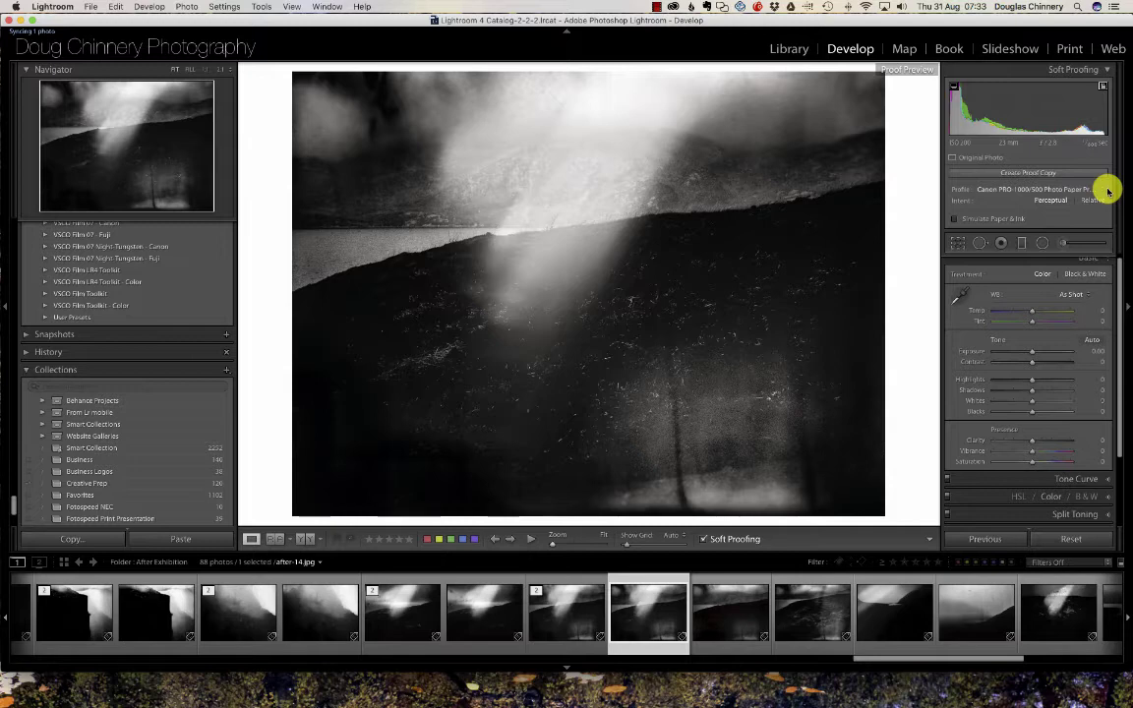
pyautogui.click(1107, 190)
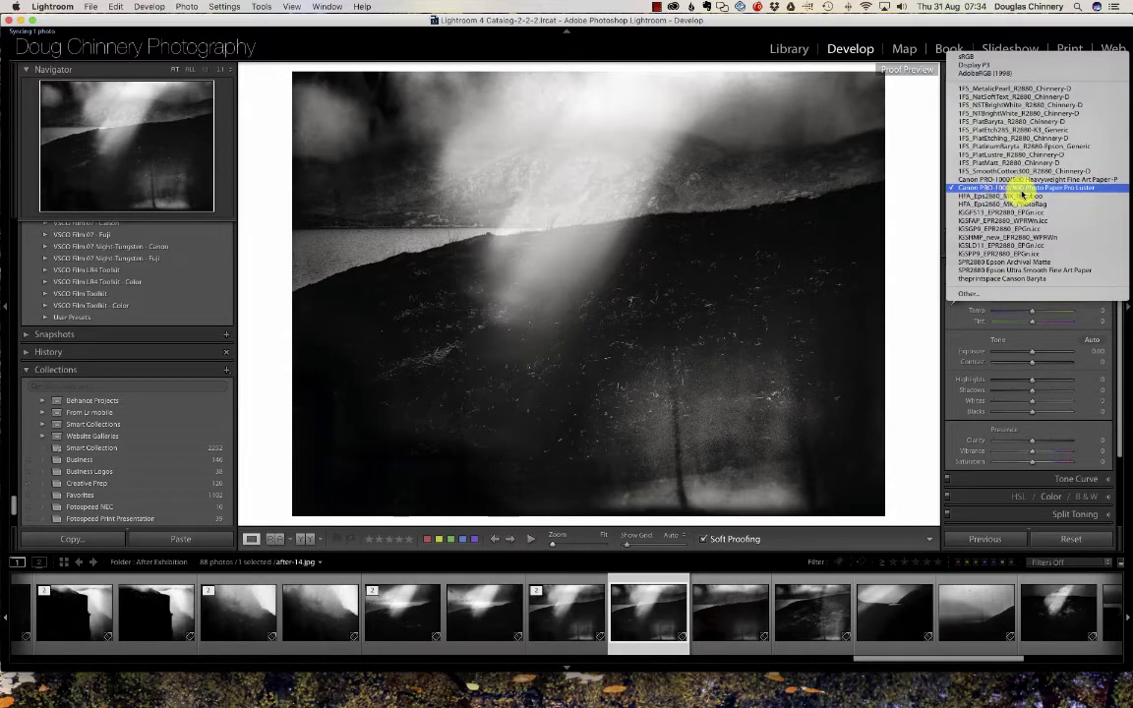
pyautogui.click(1087, 190)
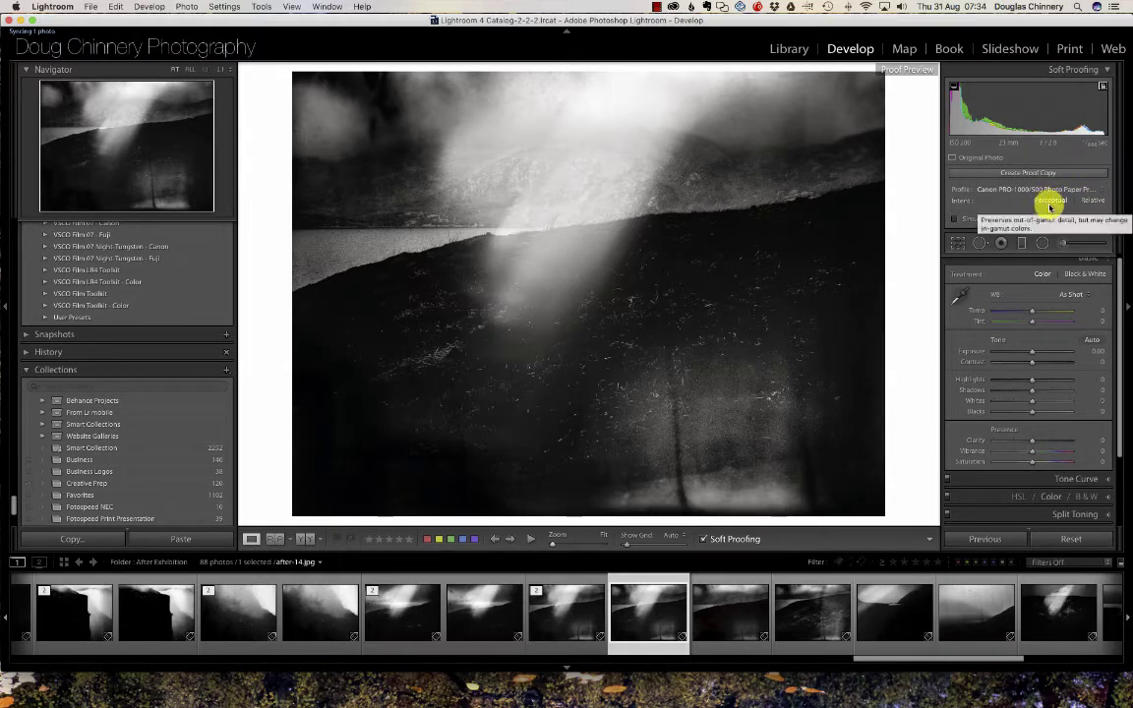
pyautogui.click(1050, 201)
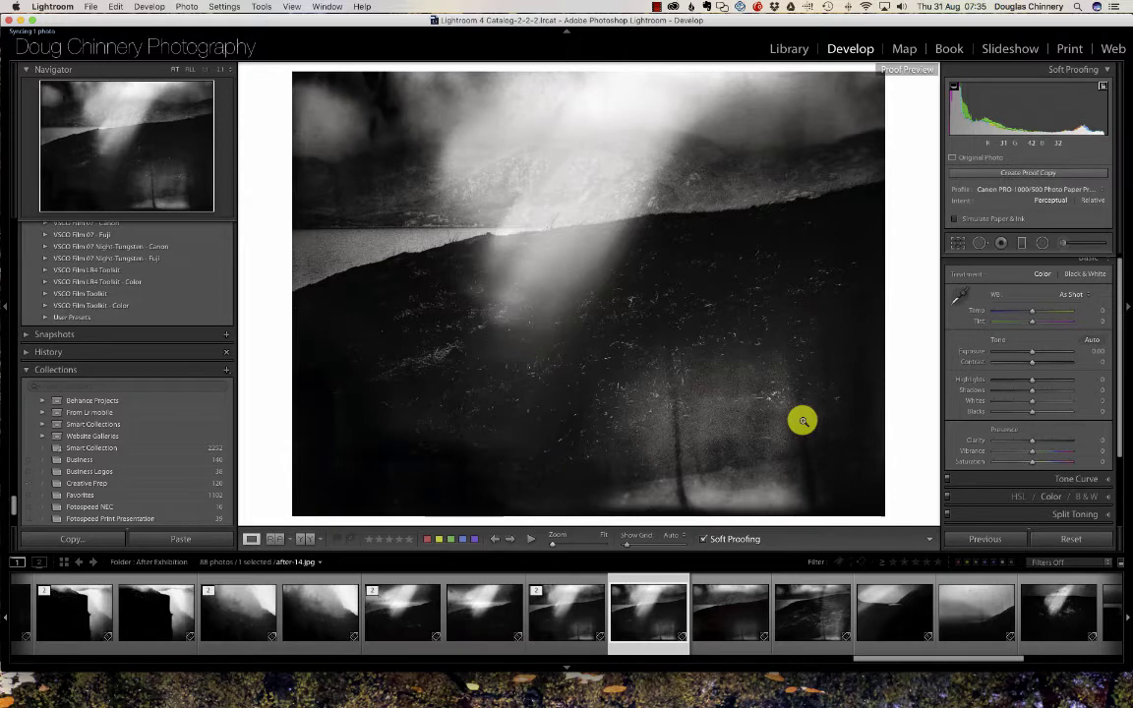
pyautogui.click(1032, 403)
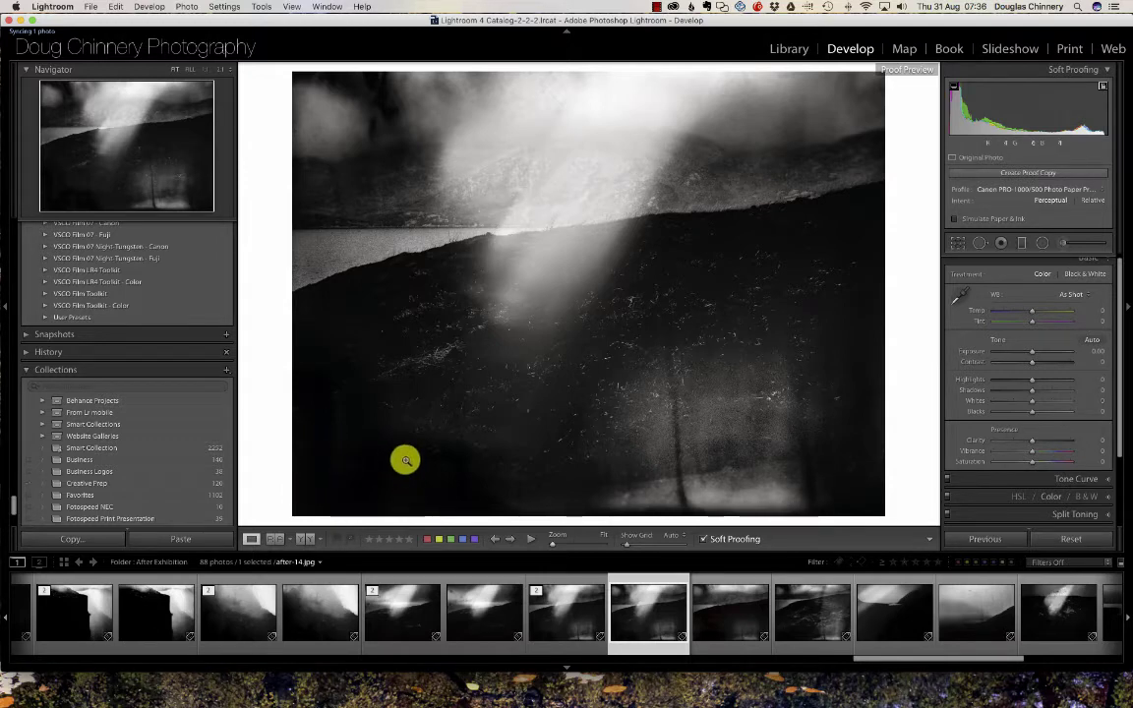
# Step: Raise Blacks to +100, create a proof copy, and raise Shadows to +100
pyautogui.moveTo(1034, 410); pyautogui.dragTo(1120, 412)
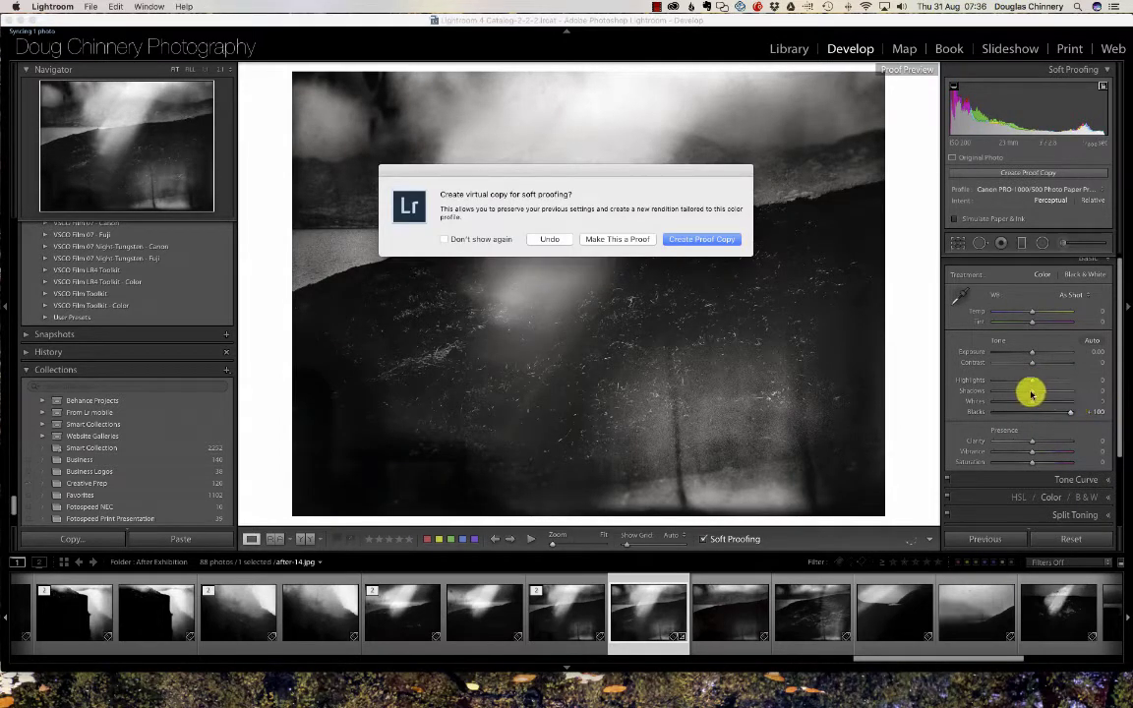
pyautogui.click(715, 241)
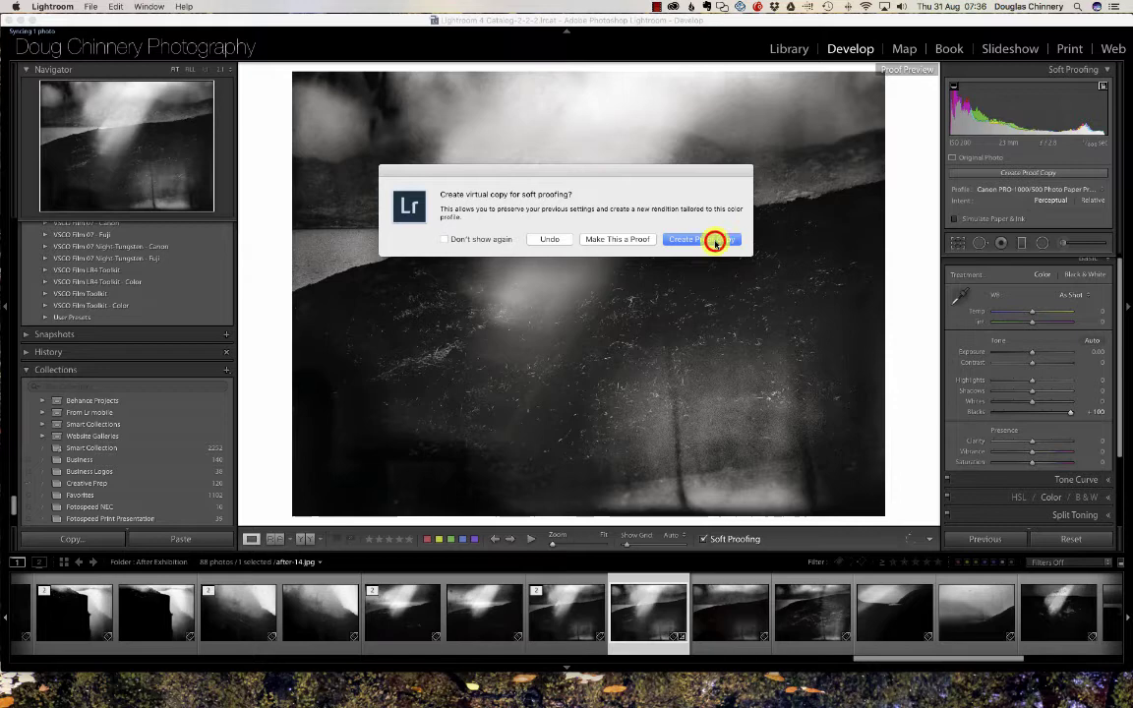
pyautogui.moveTo(1033, 393); pyautogui.dragTo(1072, 395)
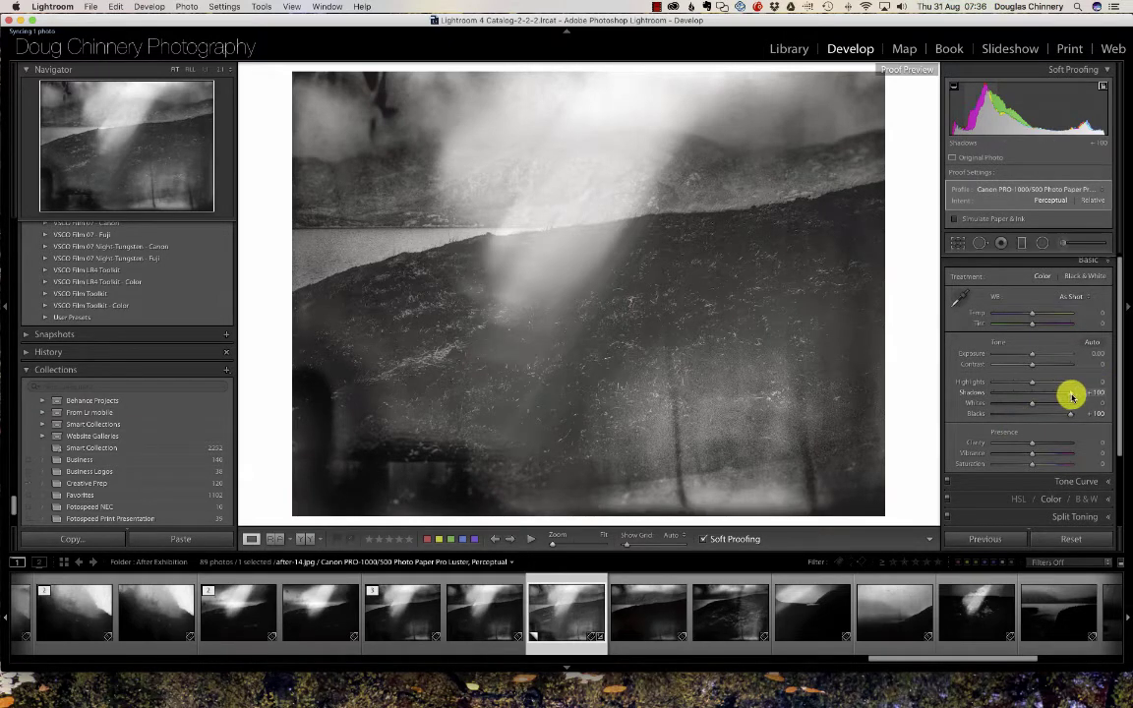
# Step: Reset Shadows, return Blacks to 0, then set Shadows to +28 and Clarity to +7
pyautogui.doubleClick(1070, 395)
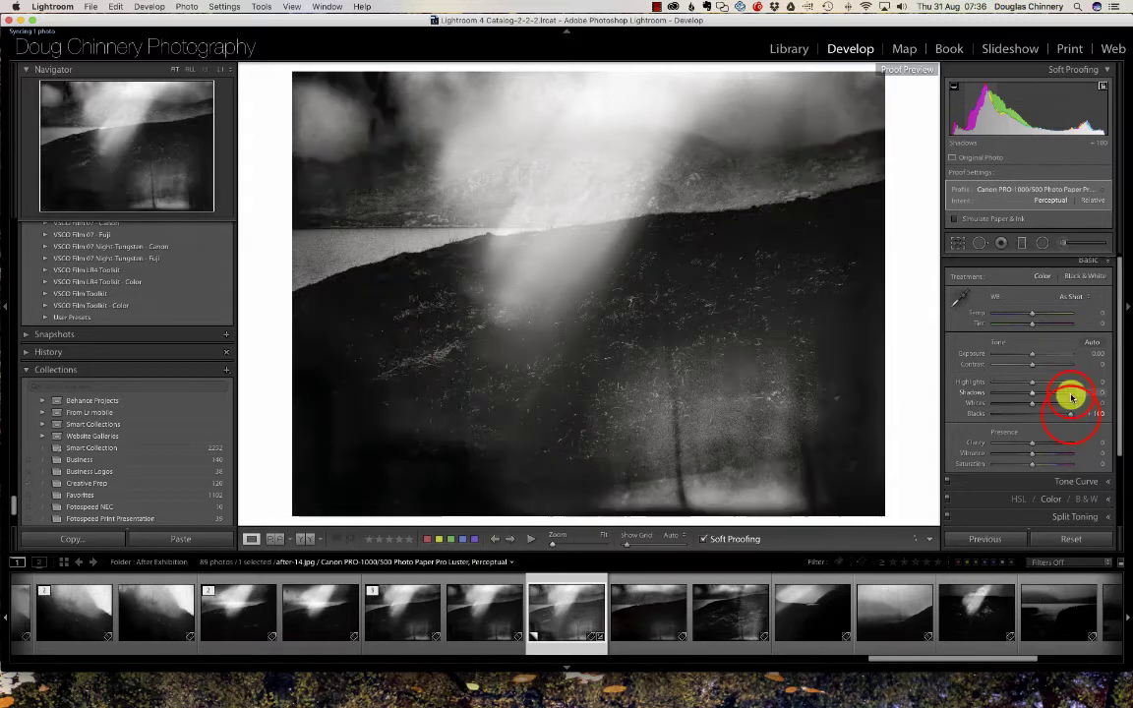
pyautogui.moveTo(1072, 418); pyautogui.dragTo(1032, 385)
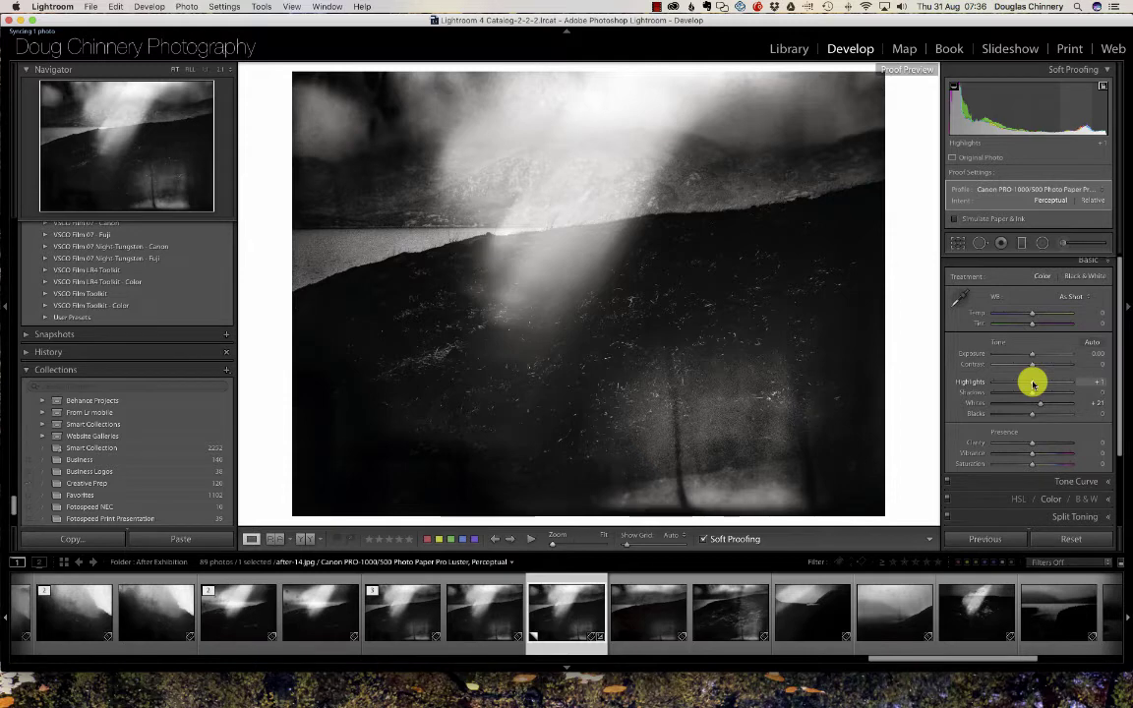
pyautogui.moveTo(1032, 386); pyautogui.dragTo(1036, 392)
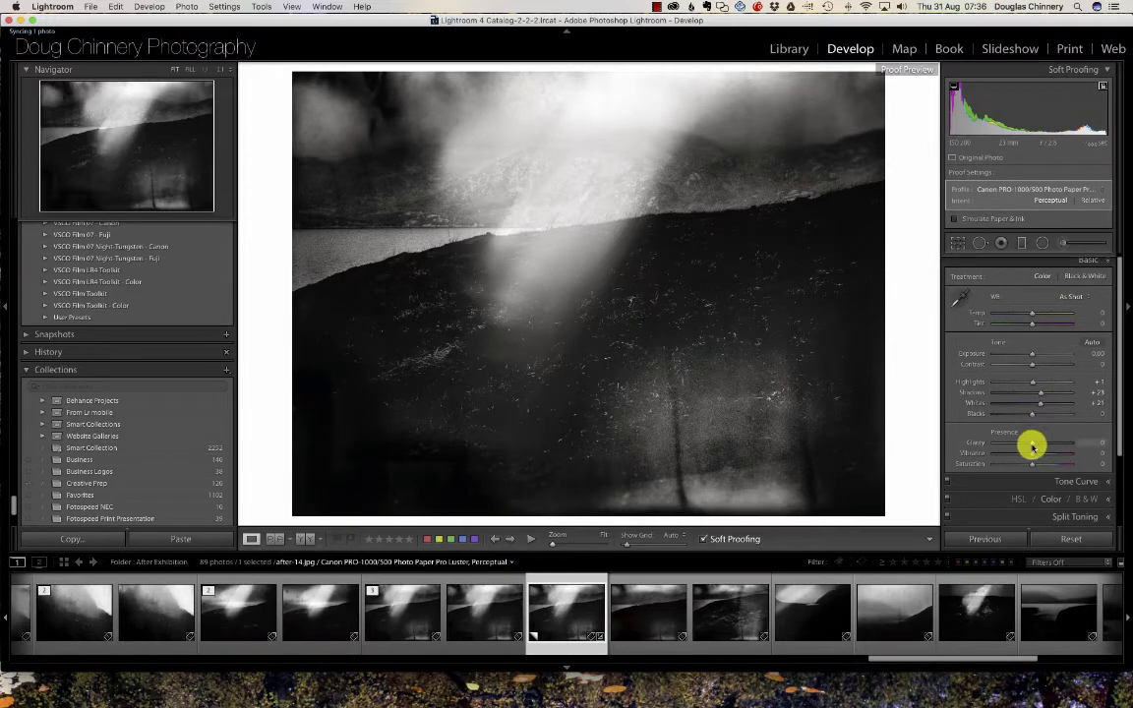
pyautogui.moveTo(1032, 447); pyautogui.dragTo(1035, 447)
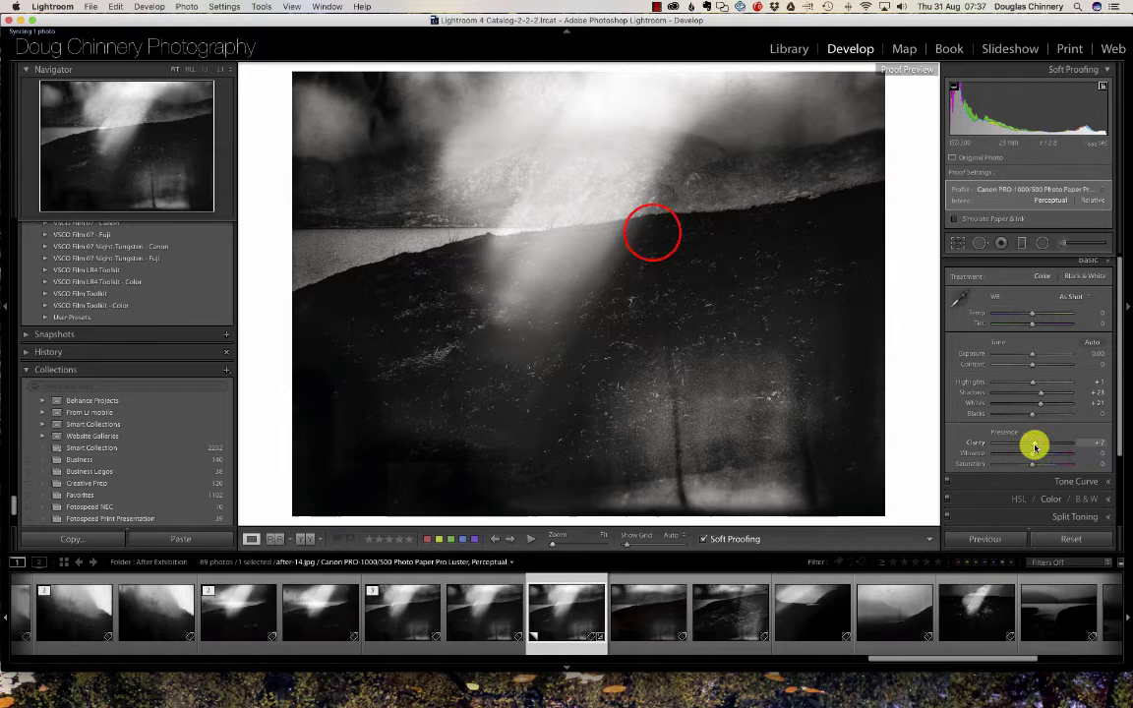
# Step: Zoom to 1:1, pan across the dark lower hillside checking grain, then fit the whole photo
pyautogui.click(651, 232)
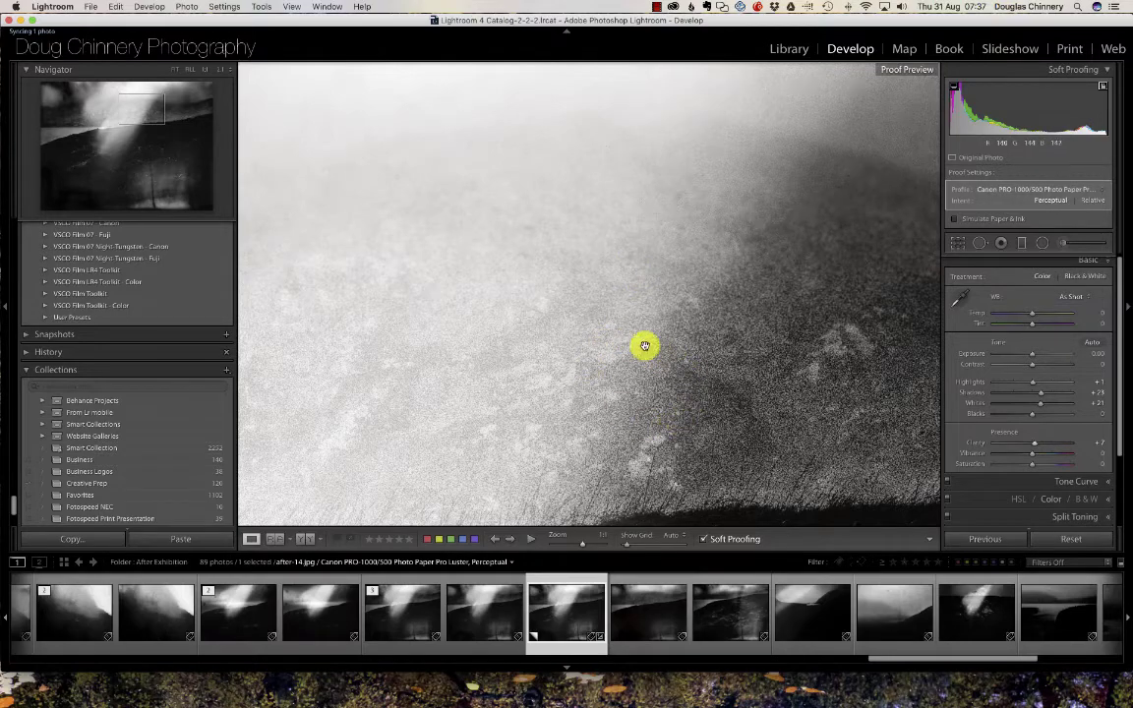
pyautogui.hscroll(-5, 668, 369)
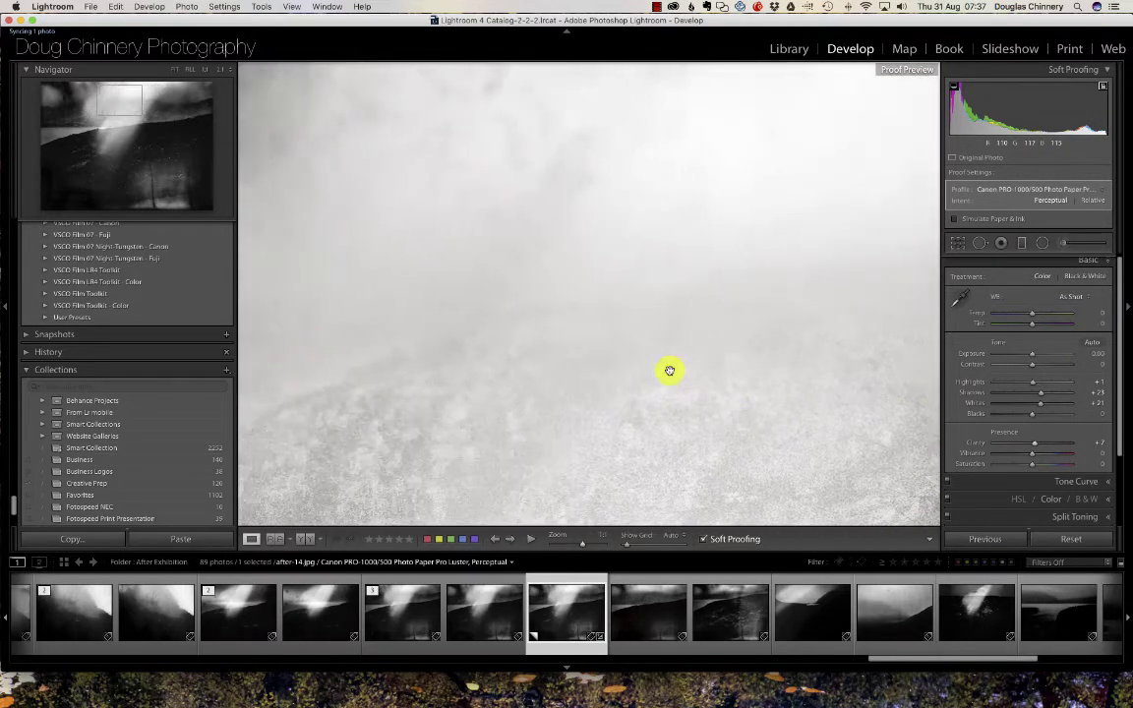
pyautogui.scroll(-10, 669, 370)
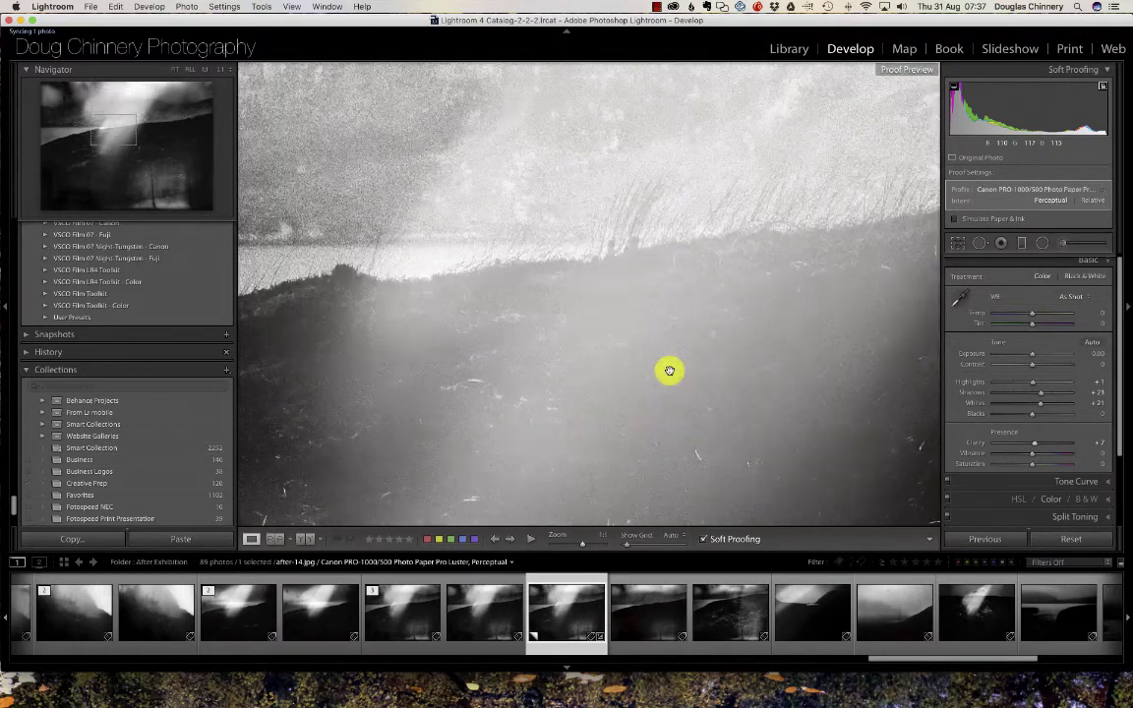
pyautogui.scroll(-10, 668, 369)
pyautogui.hscroll(8, 669, 369)
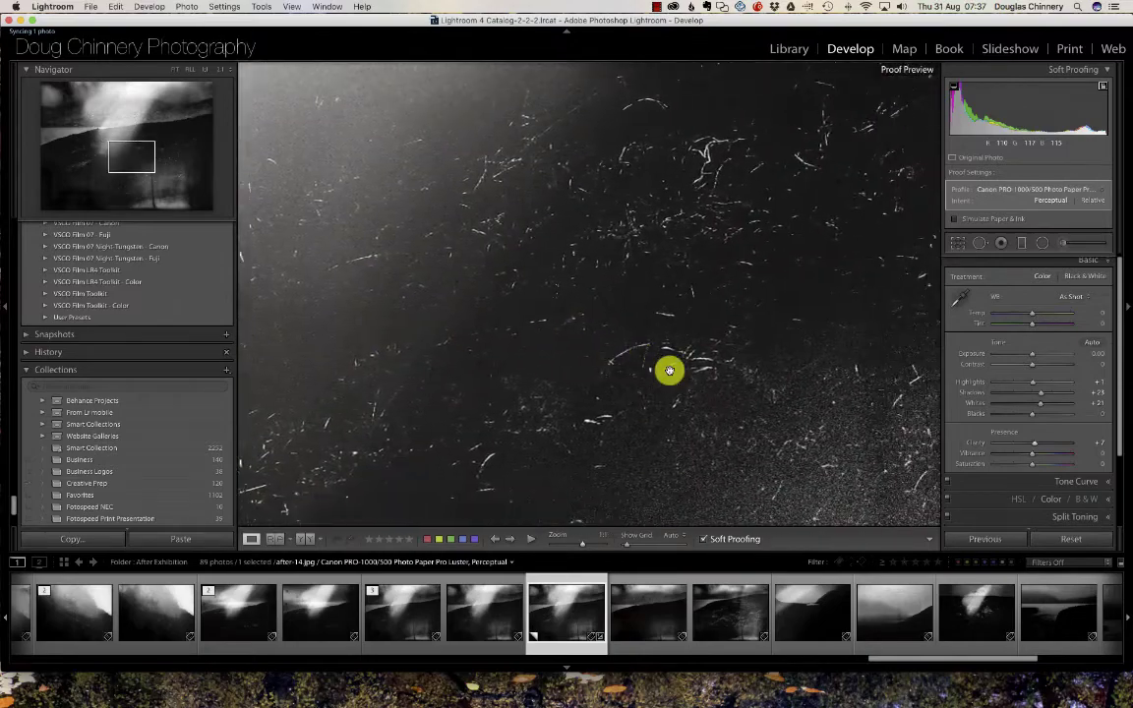
pyautogui.scroll(-10, 669, 369)
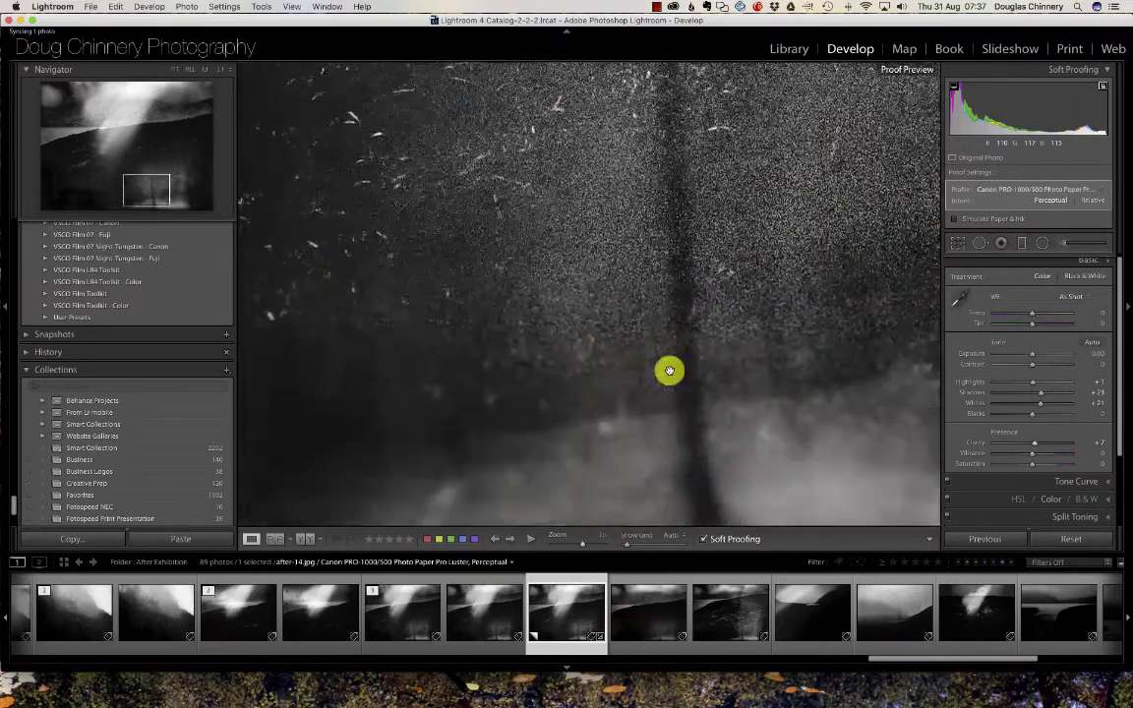
pyautogui.hscroll(8, 669, 369)
pyautogui.scroll(4, 669, 370)
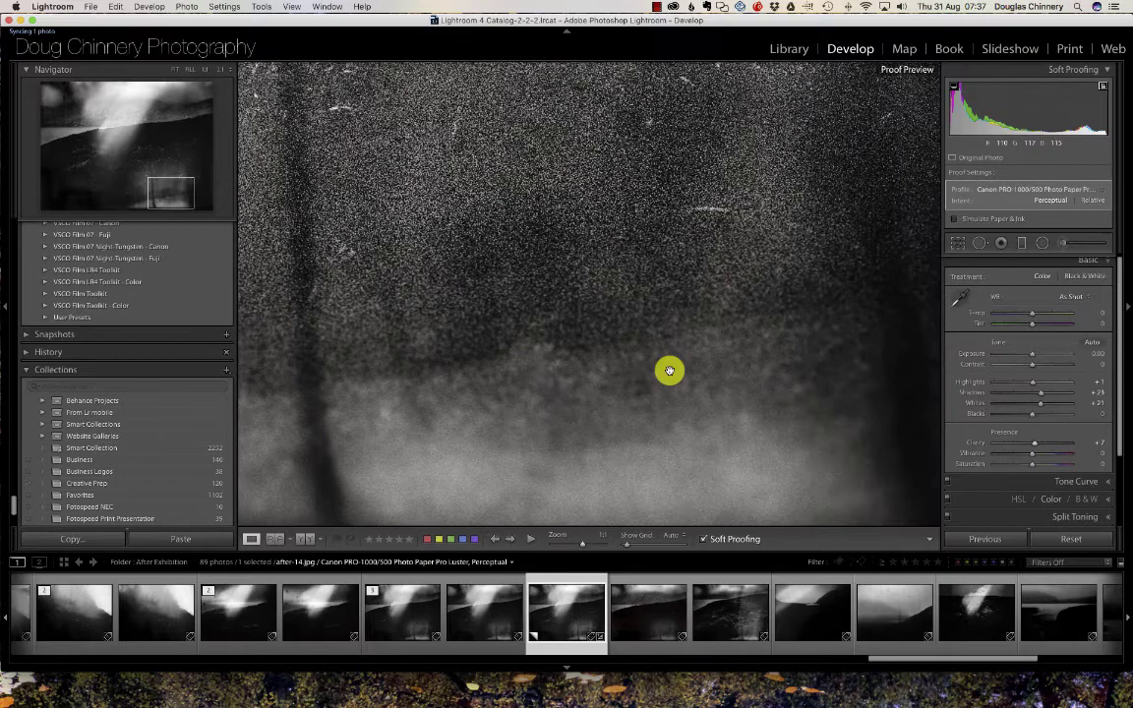
pyautogui.scroll(2, 668, 370)
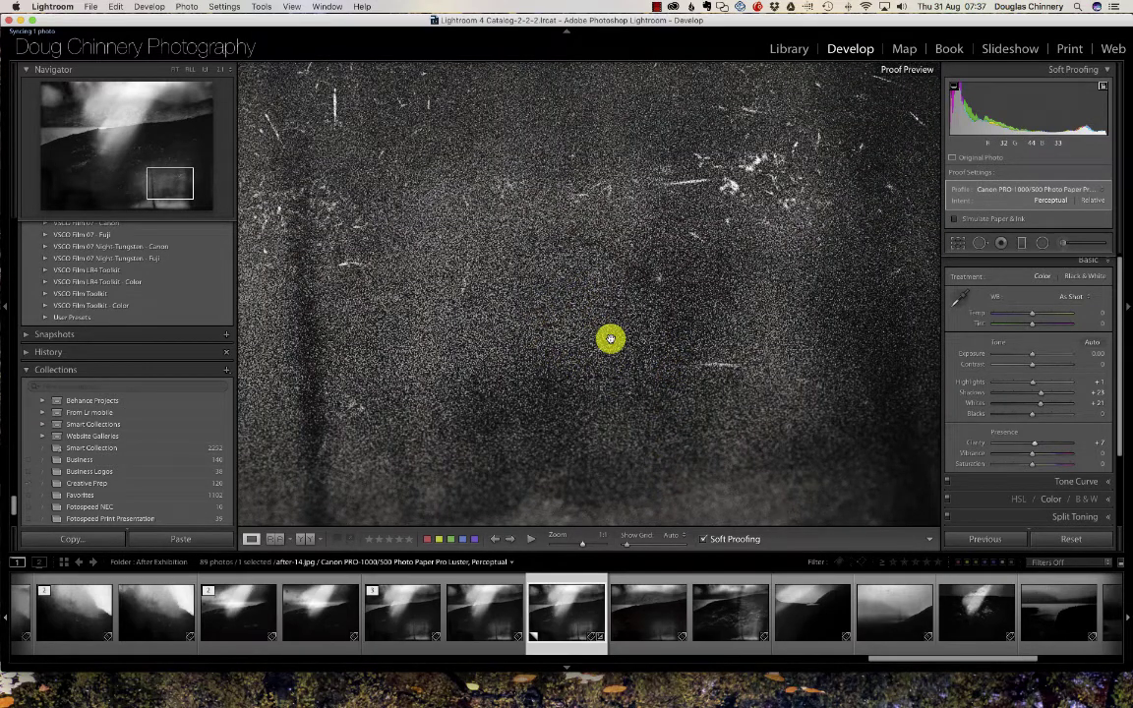
pyautogui.click(610, 339)
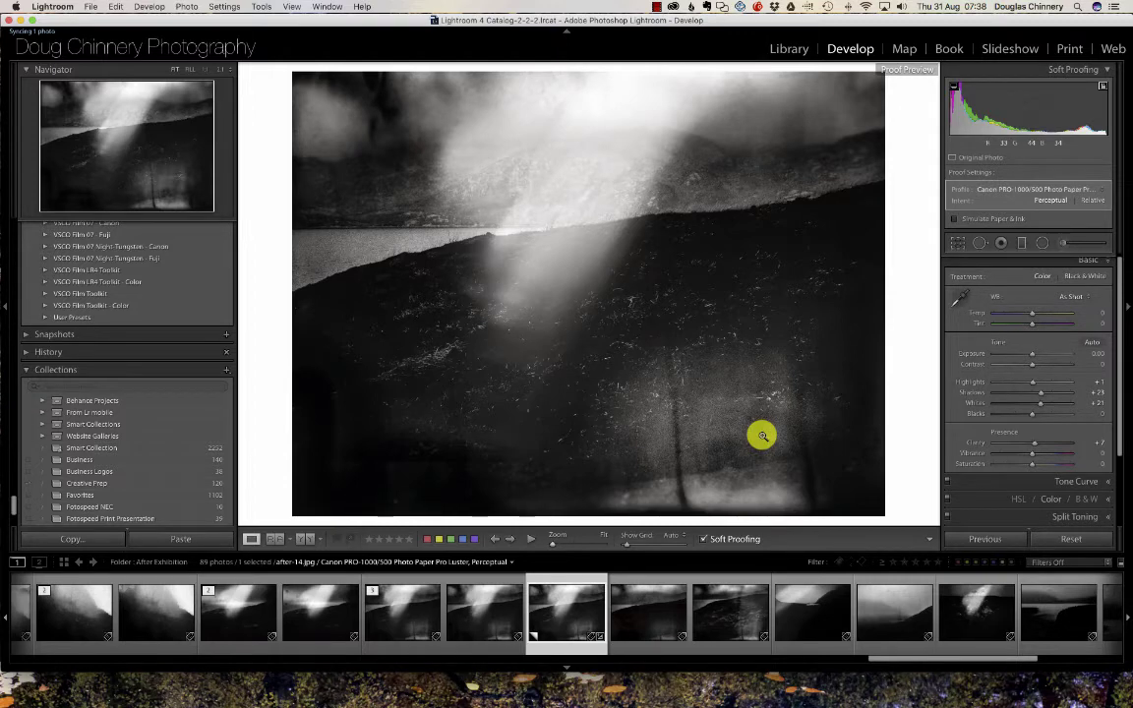
# Step: Edit the filmstrip proof copy in Sharpener Pro 3: (2) Output Sharpener
pyautogui.click(565, 616)
pyautogui.rightClick(566, 616)
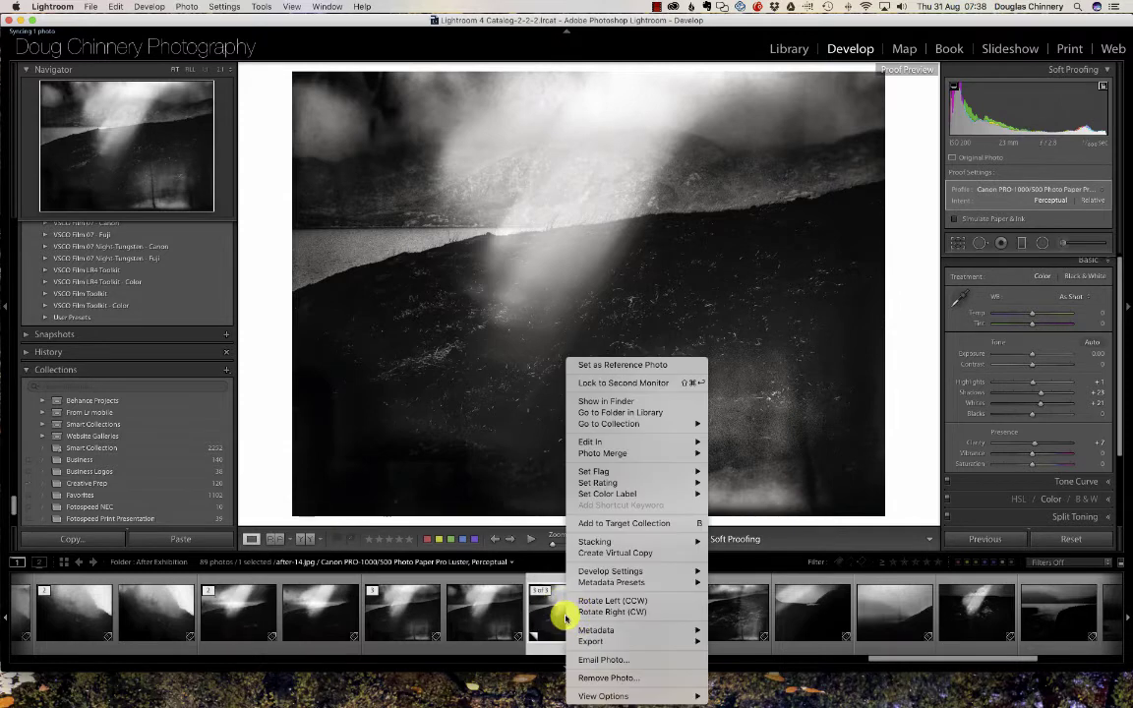
pyautogui.moveTo(685, 444)
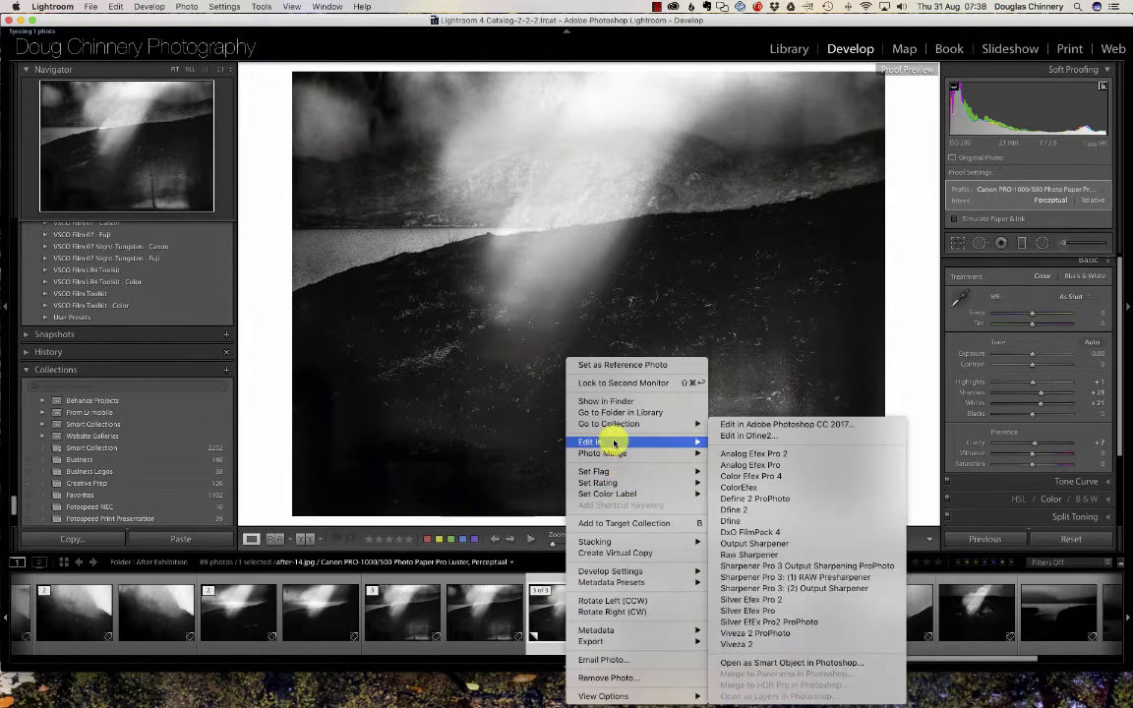
pyautogui.click(808, 589)
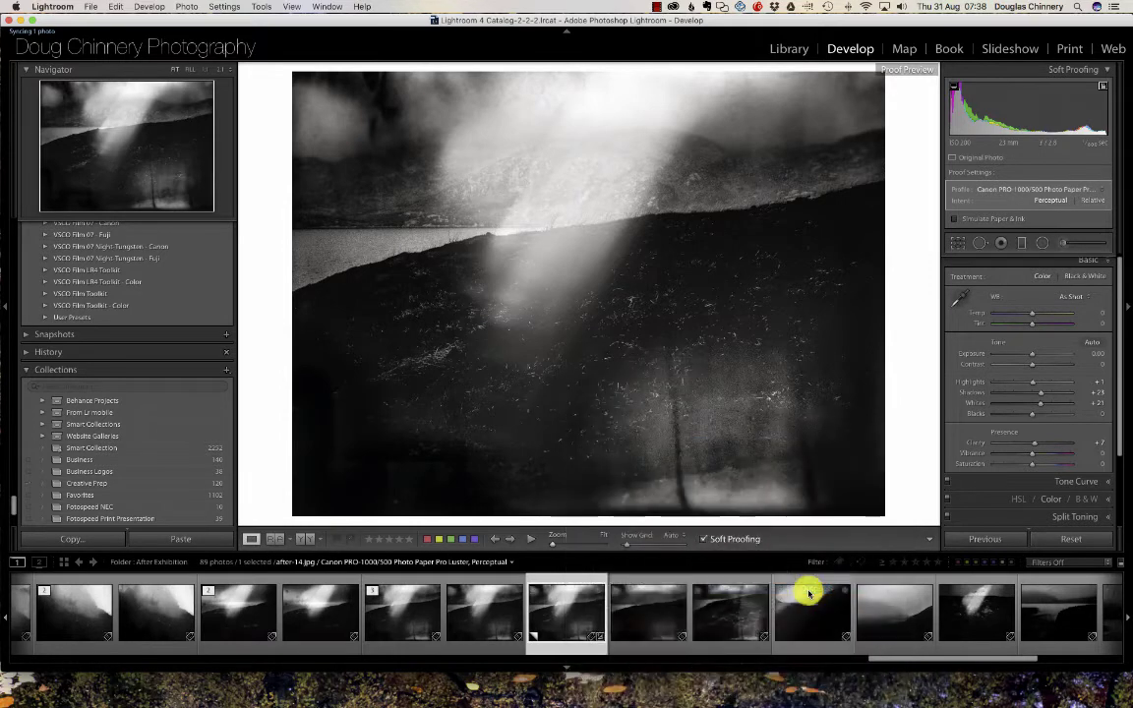
pyautogui.click(649, 307)
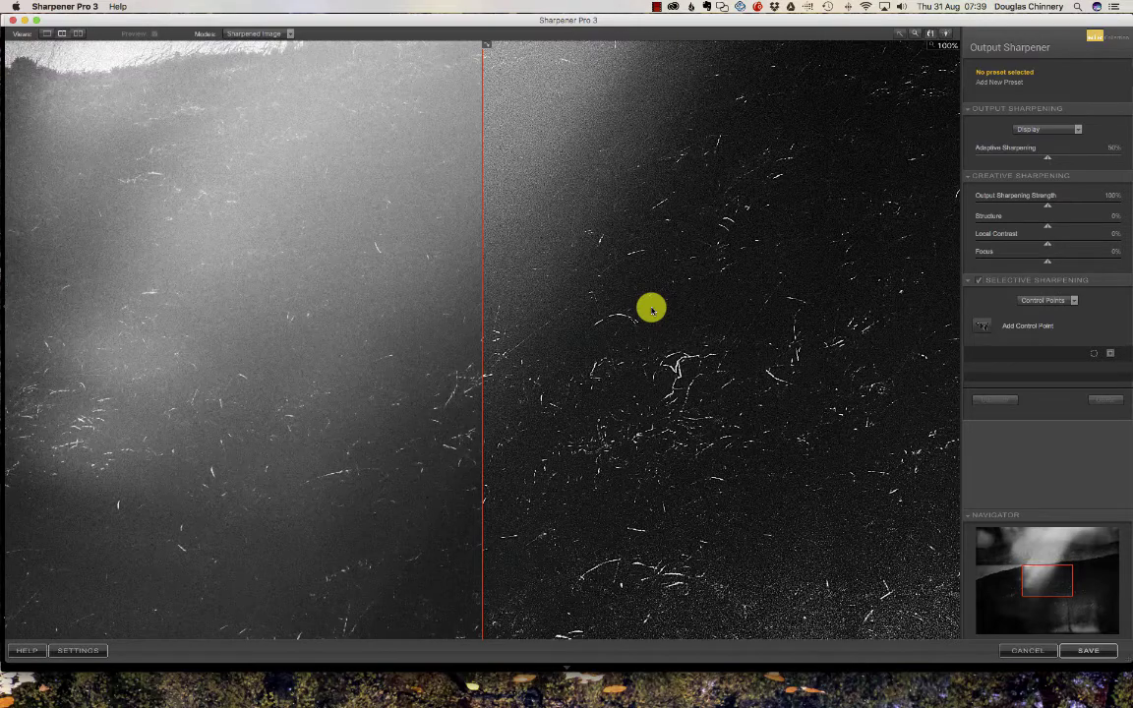
# Step: Pan the preview upward and change the Output Sharpening target from Display to Inkjet
pyautogui.click(713, 215)
pyautogui.moveTo(713, 215); pyautogui.dragTo(712, 489)
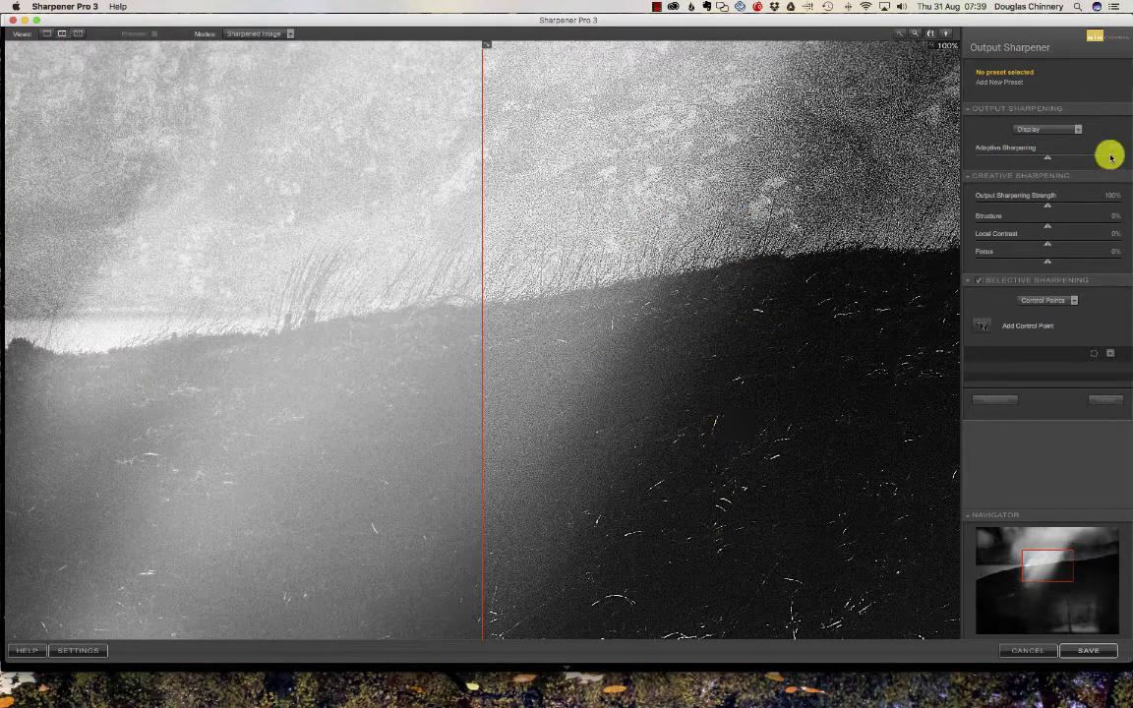
pyautogui.click(1078, 130)
pyautogui.click(1042, 155)
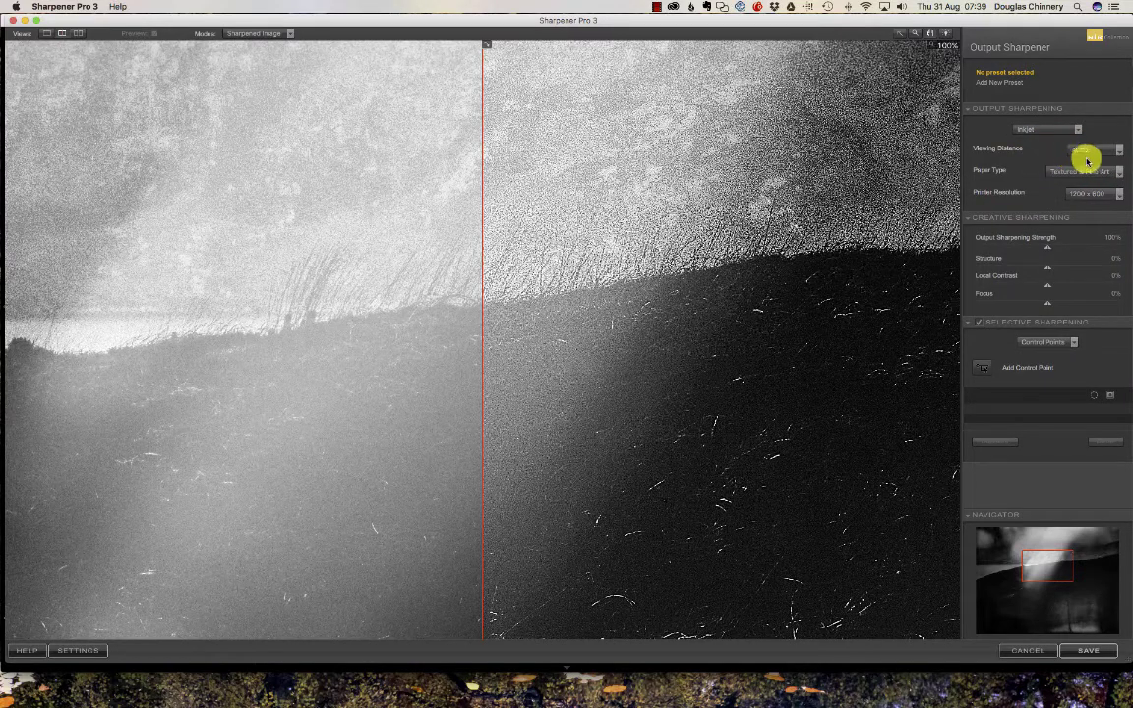
pyautogui.click(1119, 150)
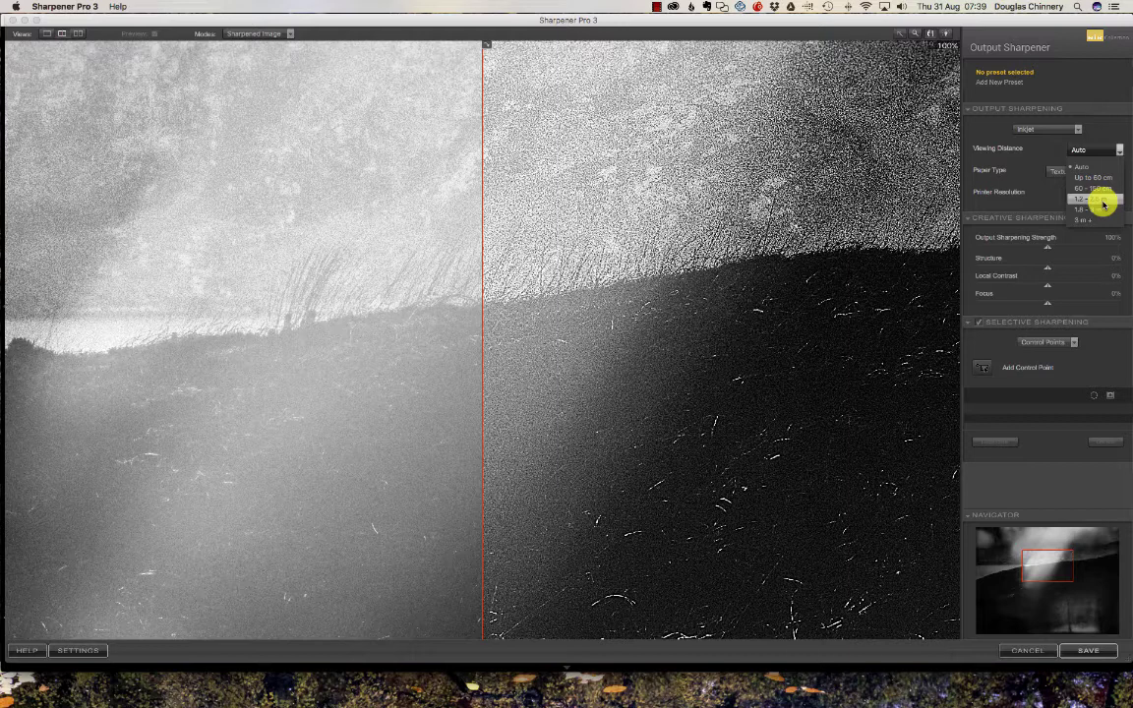
# Step: Set viewing distance 1.2 - 2.5 m, Luster paper and printer resolution 1200 x 600
pyautogui.click(1102, 200)
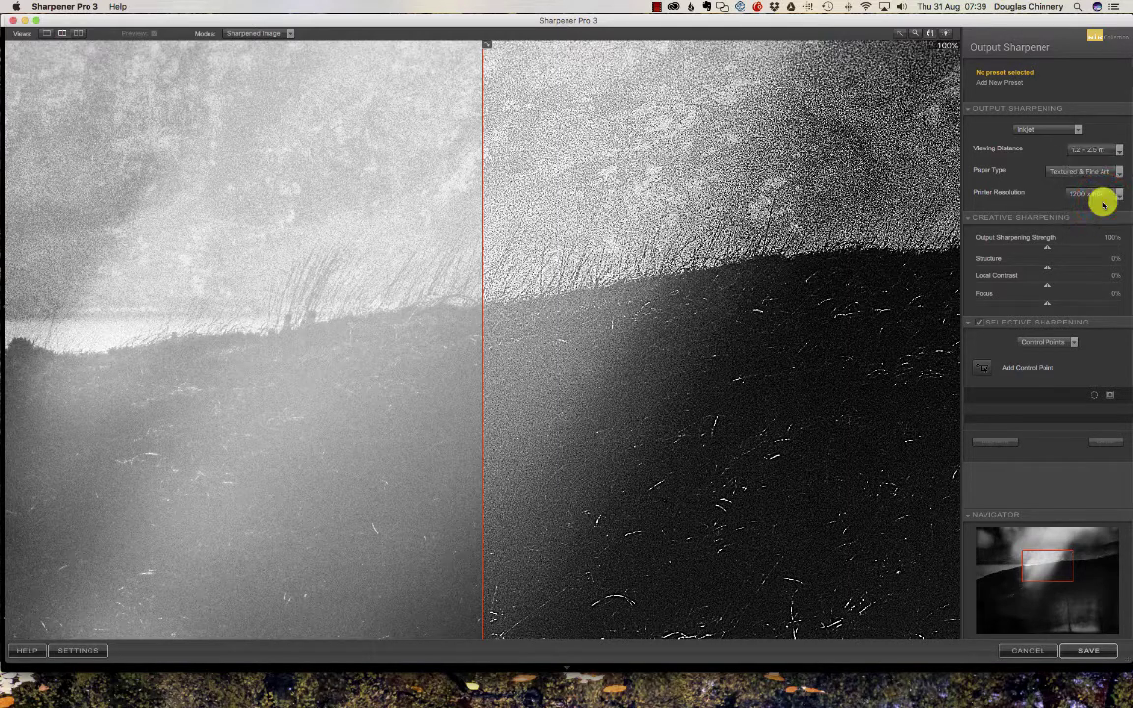
pyautogui.click(1111, 172)
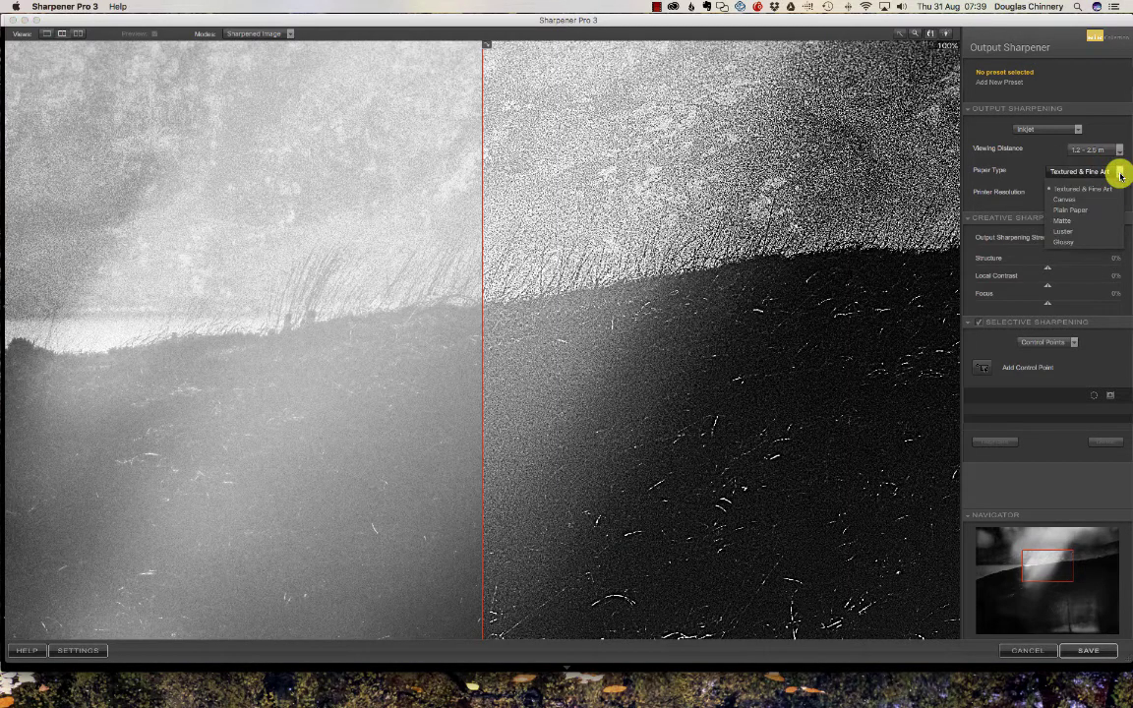
pyautogui.click(1070, 232)
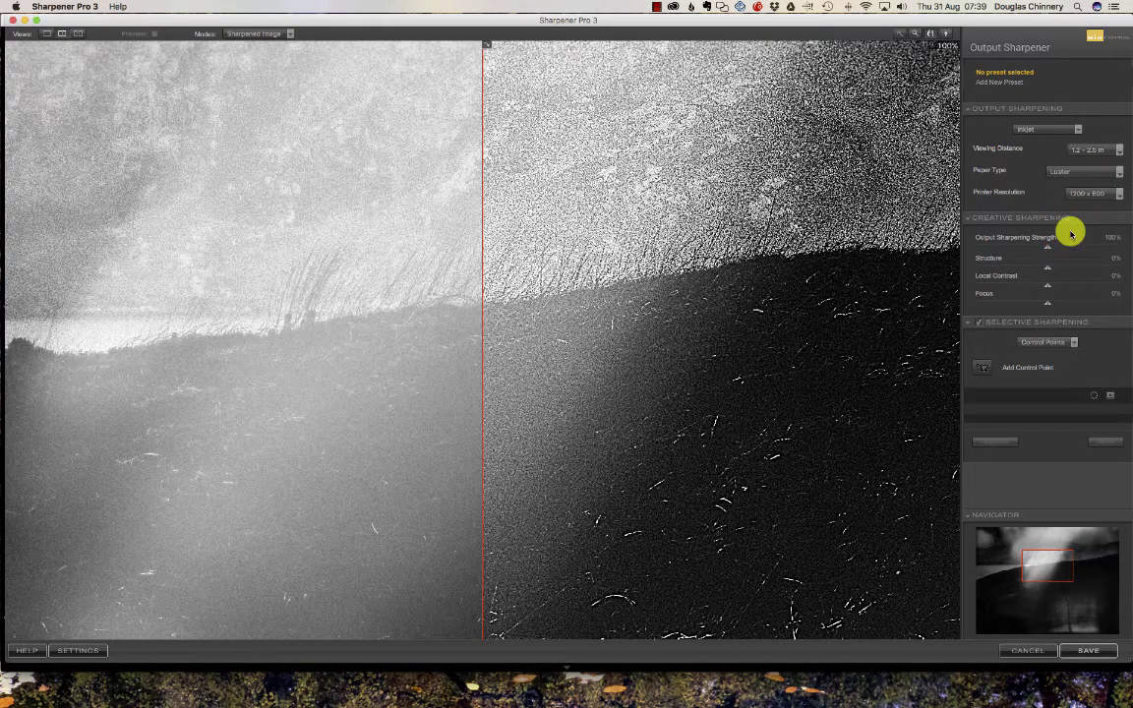
pyautogui.click(1118, 195)
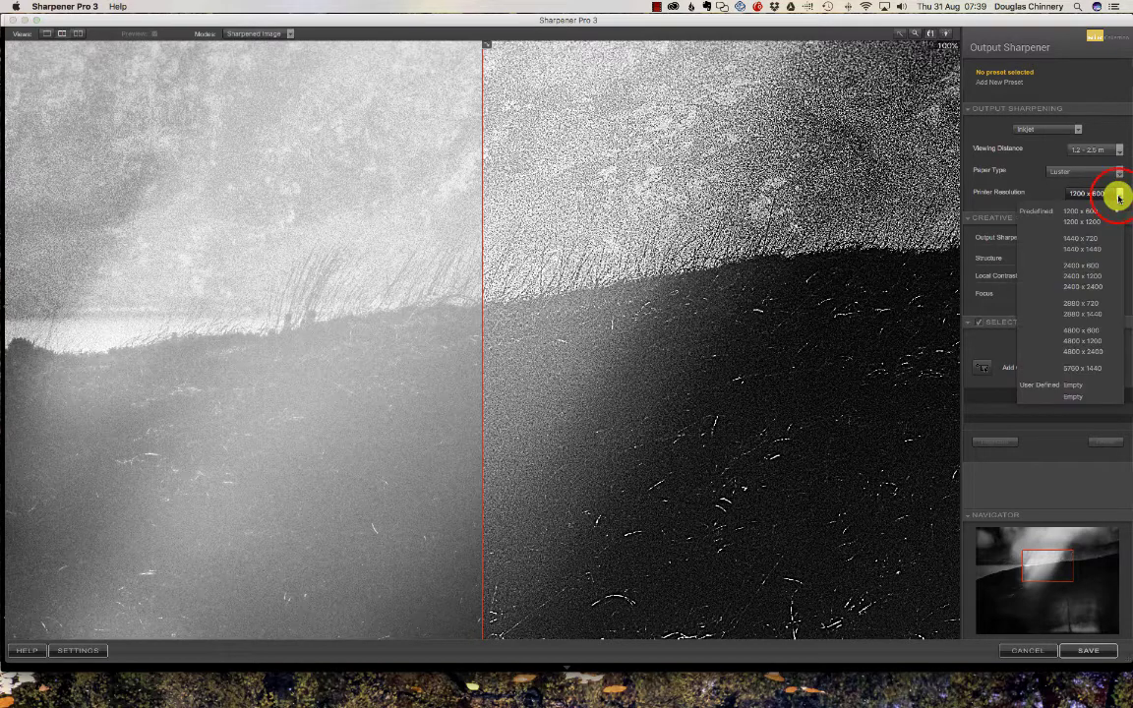
pyautogui.click(1078, 341)
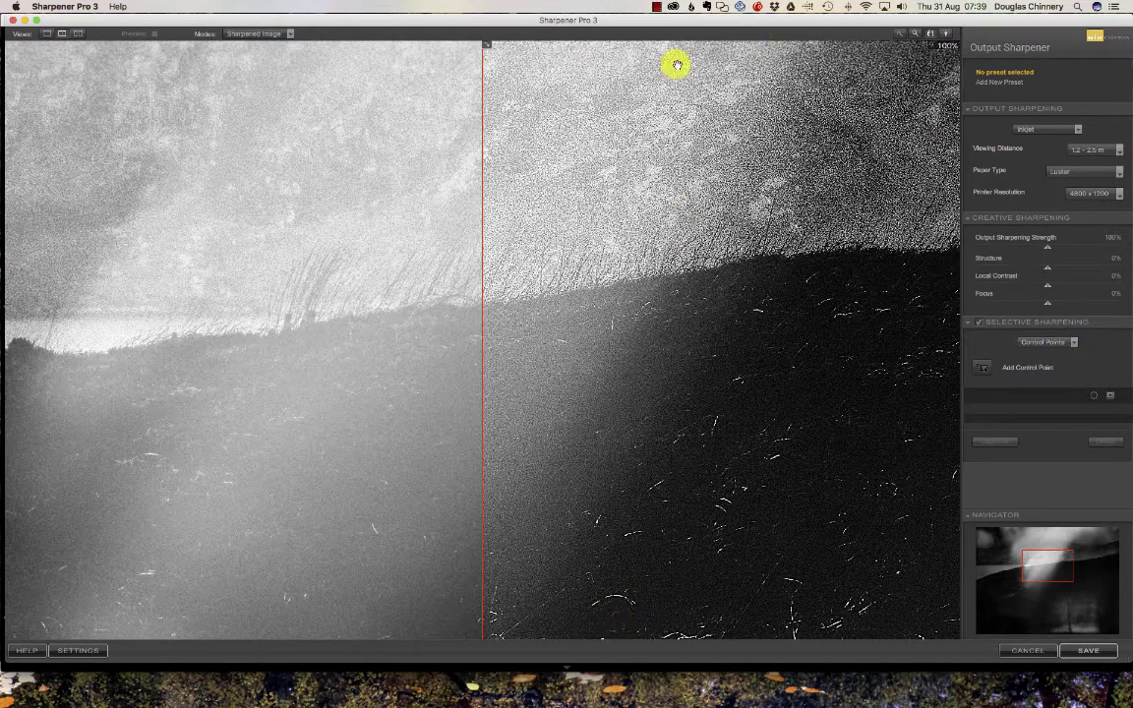
pyautogui.click(1118, 195)
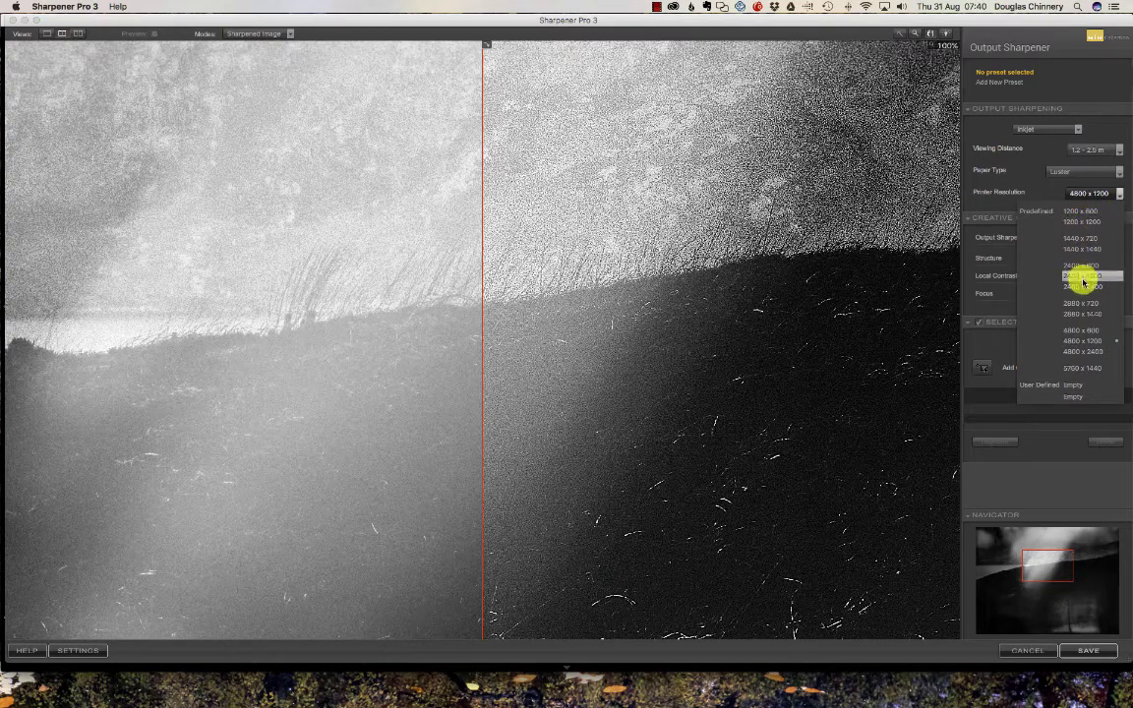
pyautogui.click(1085, 214)
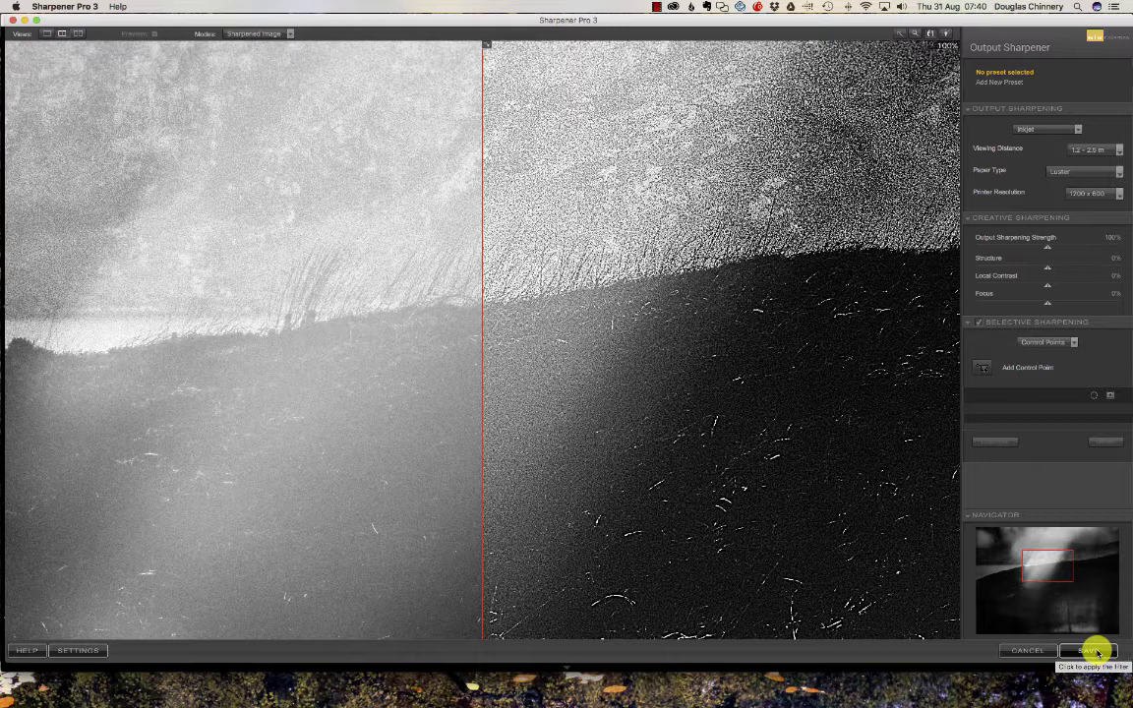
# Step: Save the Sharpener Pro 3 result back into Lightroom
pyautogui.click(1093, 649)
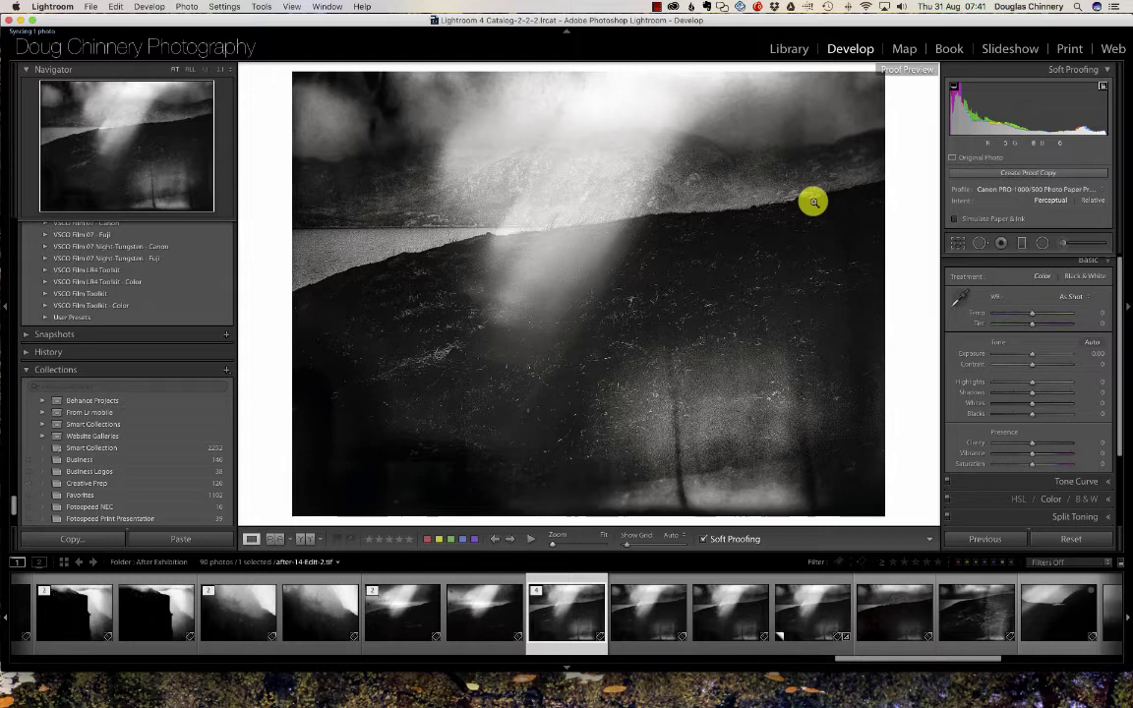
# Step: Switch to Lightroom's Print module with the sharpened hillside photo
pyautogui.click(1071, 49)
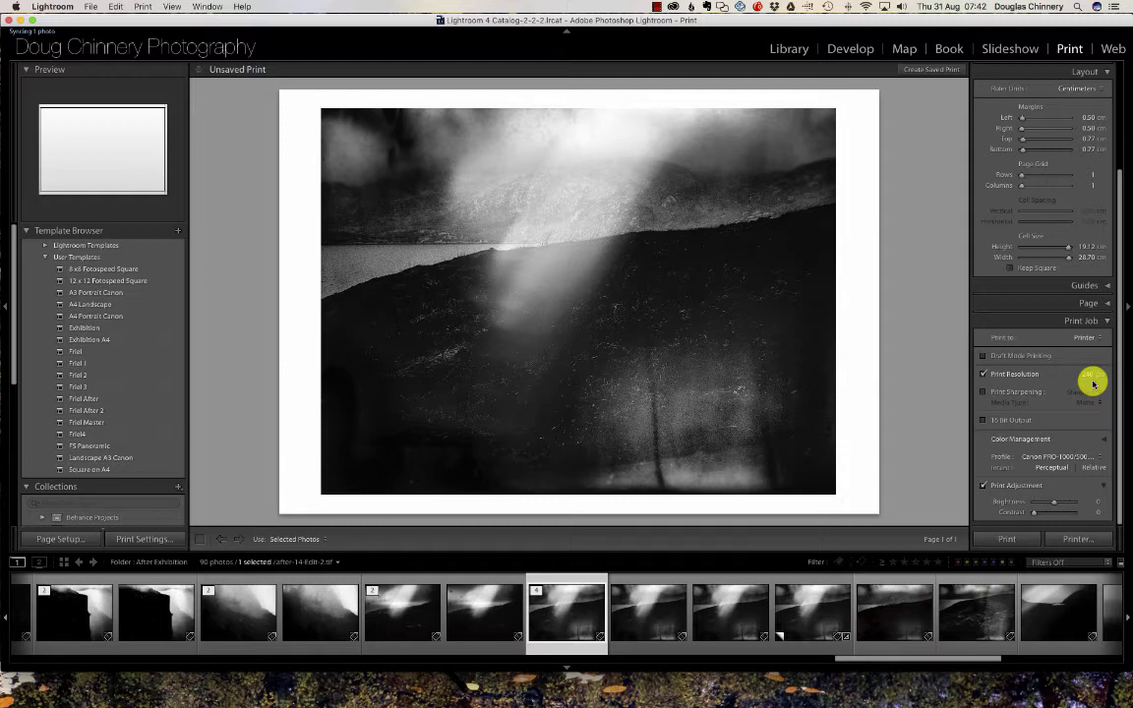
# Step: Choose the Canon PRO-1000/500 Photo Paper print profile and leave Print Adjustment unchecked
pyautogui.click(1099, 457)
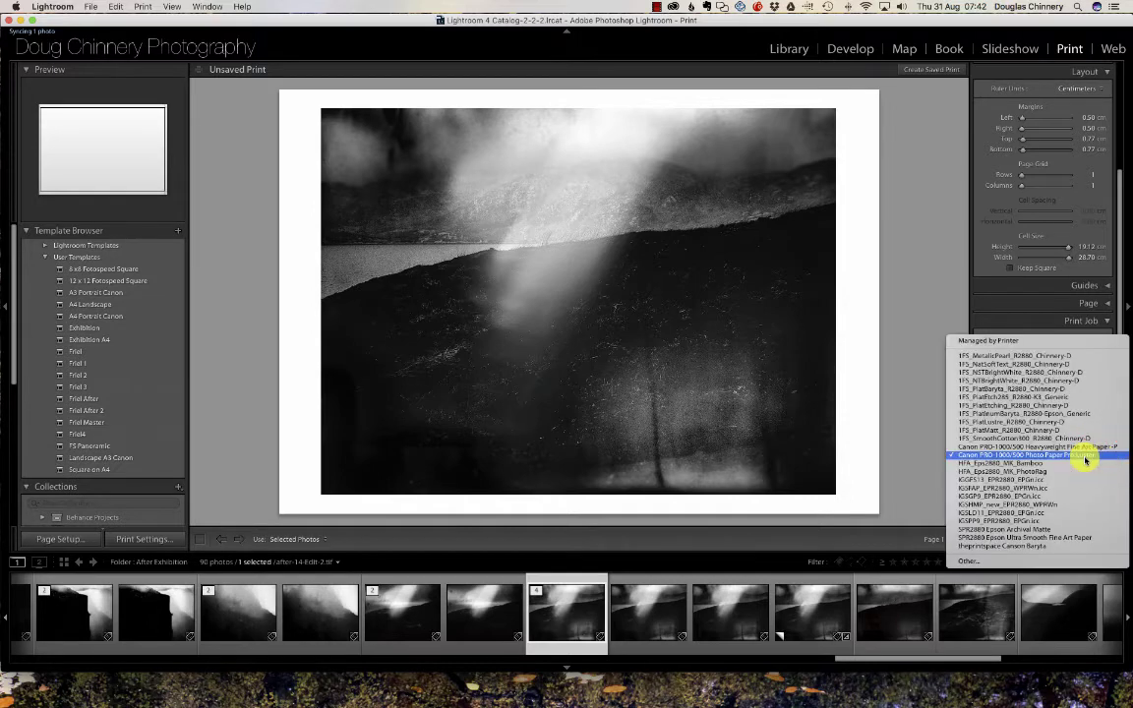
pyautogui.click(1070, 457)
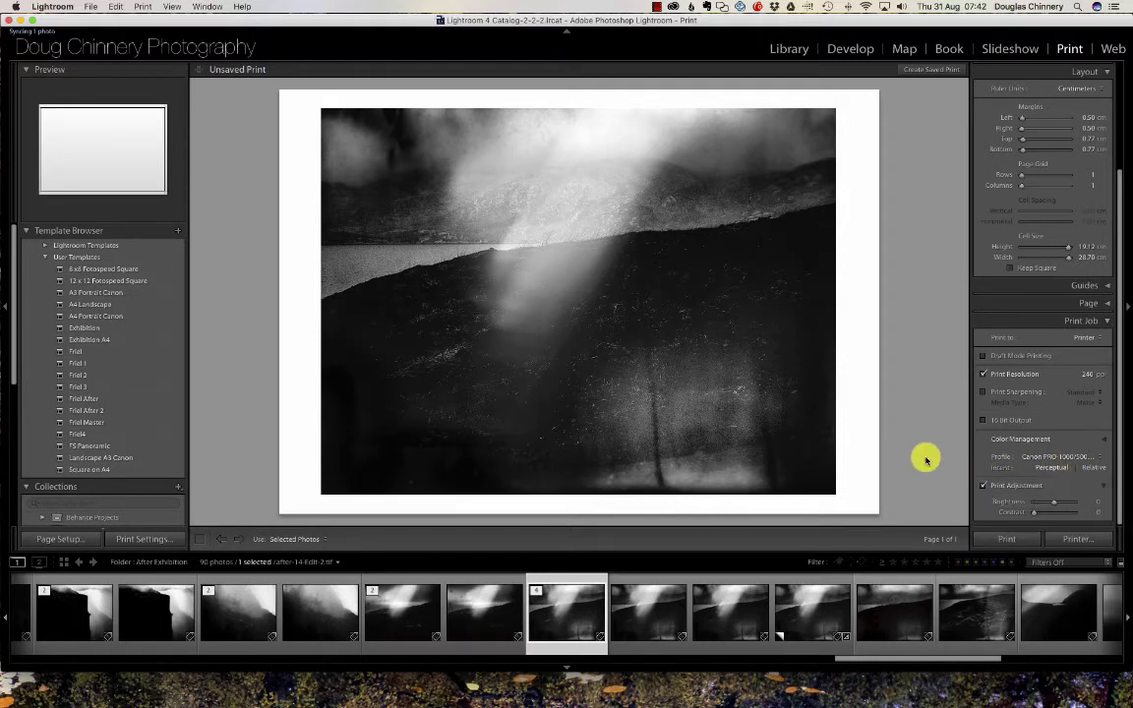
pyautogui.click(986, 486)
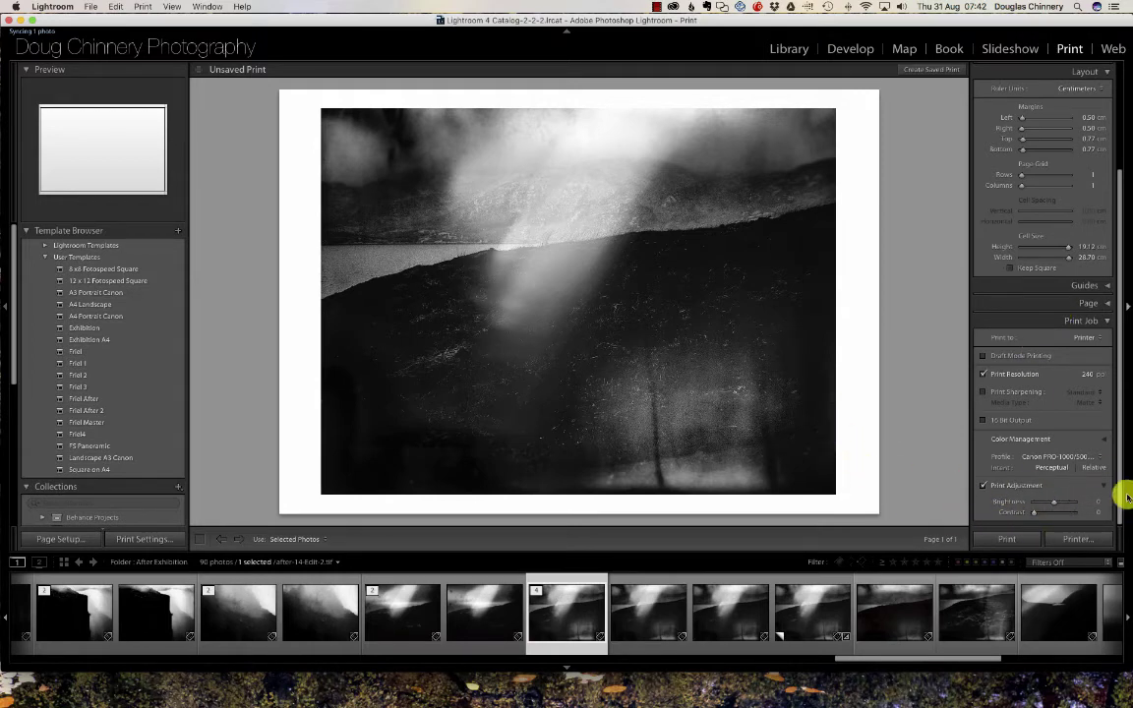
pyautogui.click(981, 486)
pyautogui.click(980, 487)
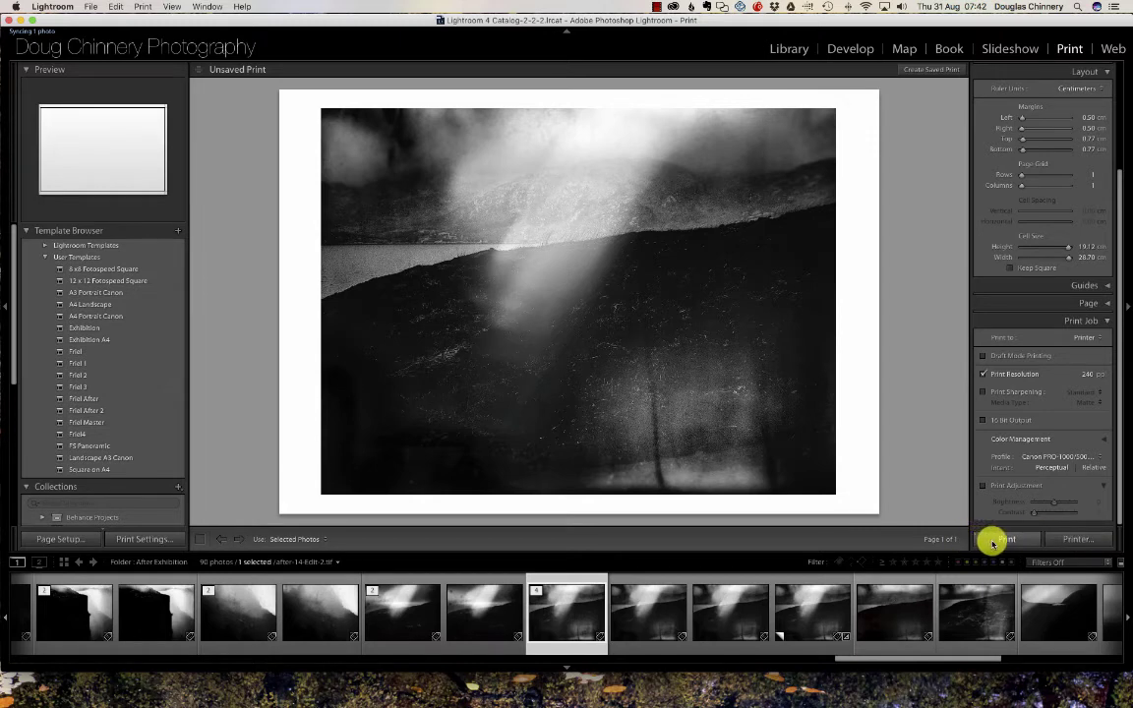
# Step: In the printer's Quality & Media settings, turn on Black and White Photo Print
pyautogui.click(1081, 540)
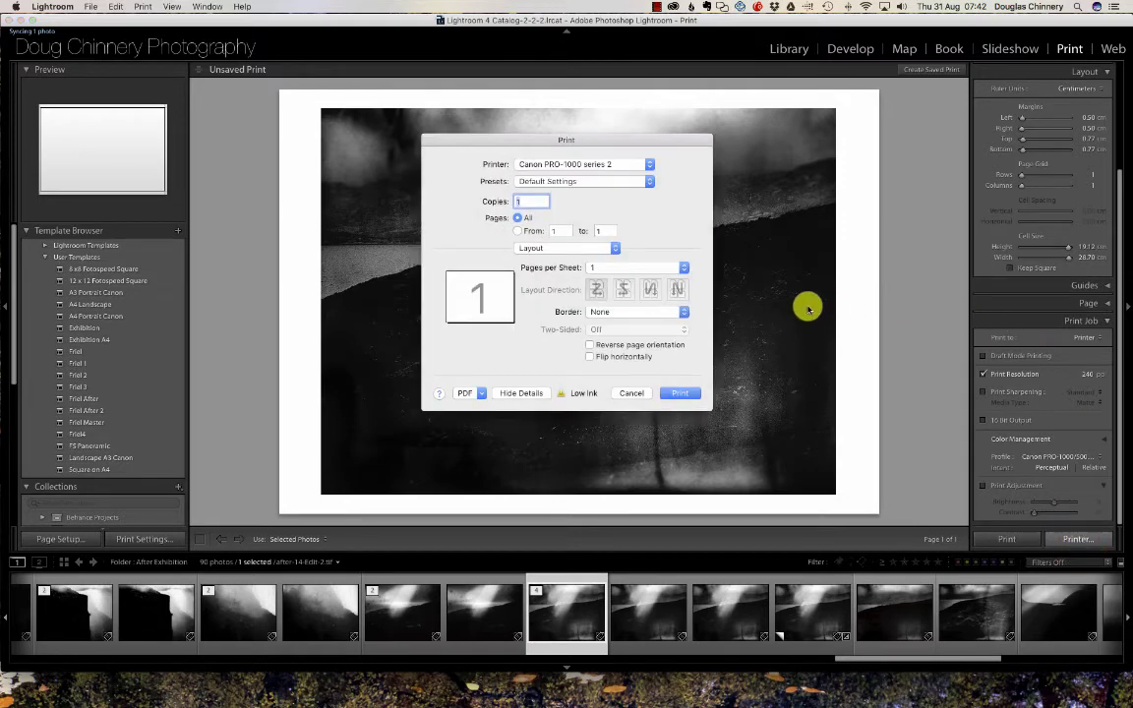
pyautogui.click(614, 248)
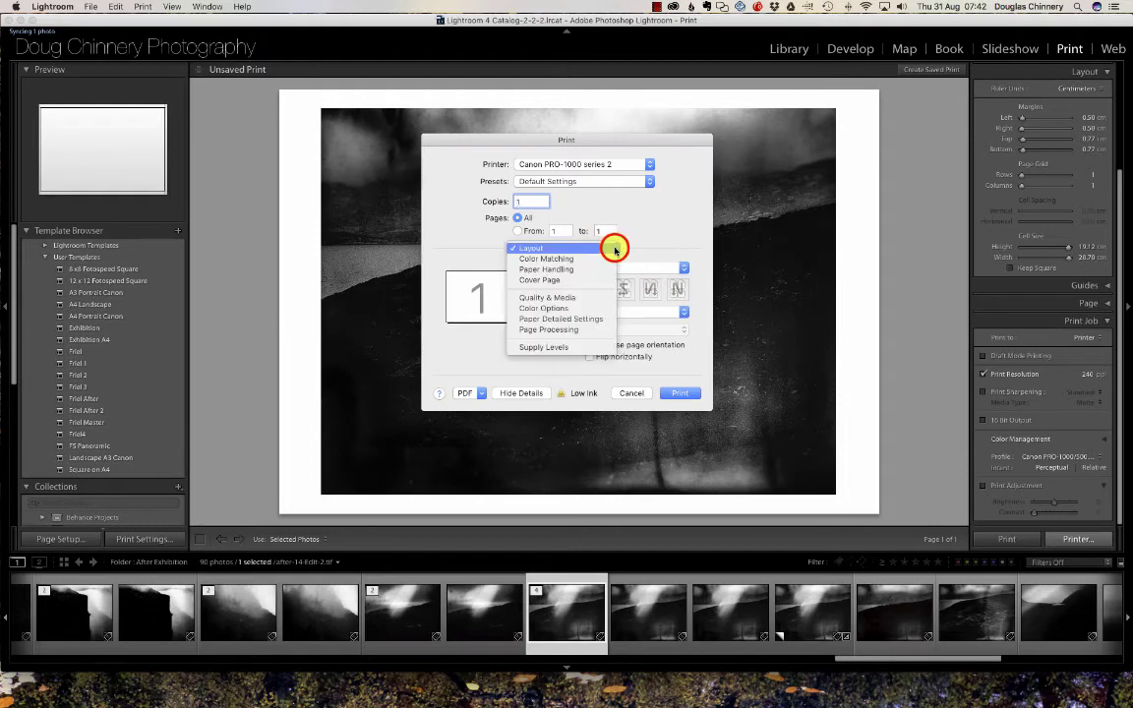
pyautogui.click(540, 297)
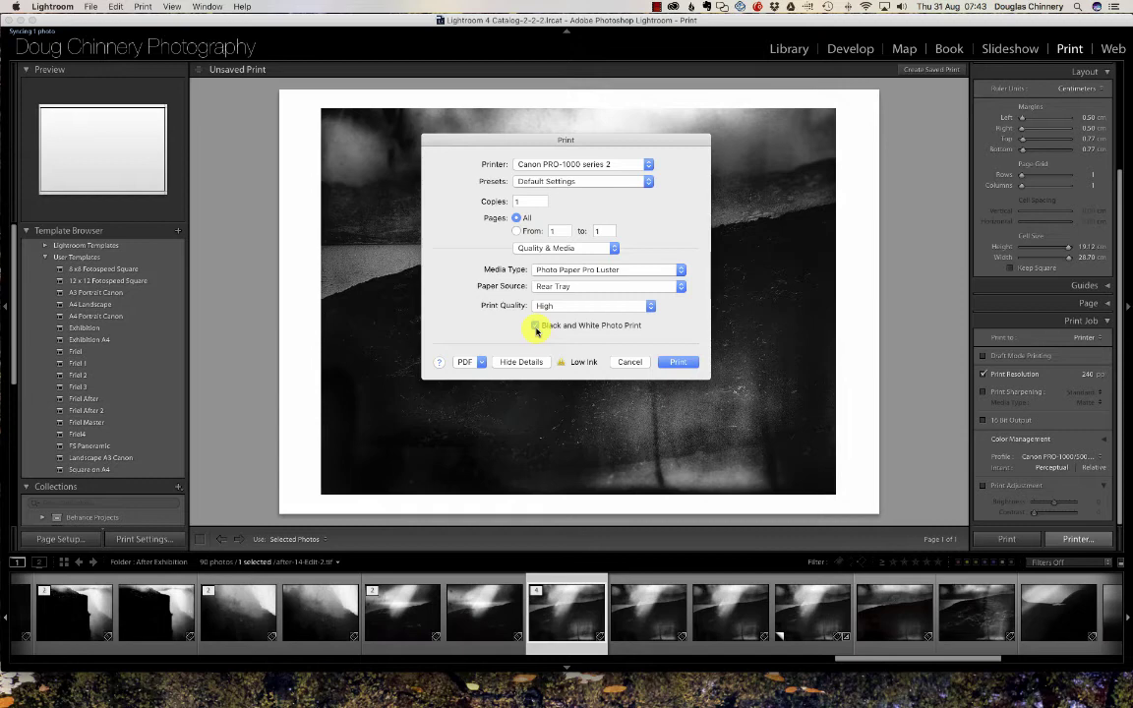
pyautogui.click(535, 326)
pyautogui.click(614, 247)
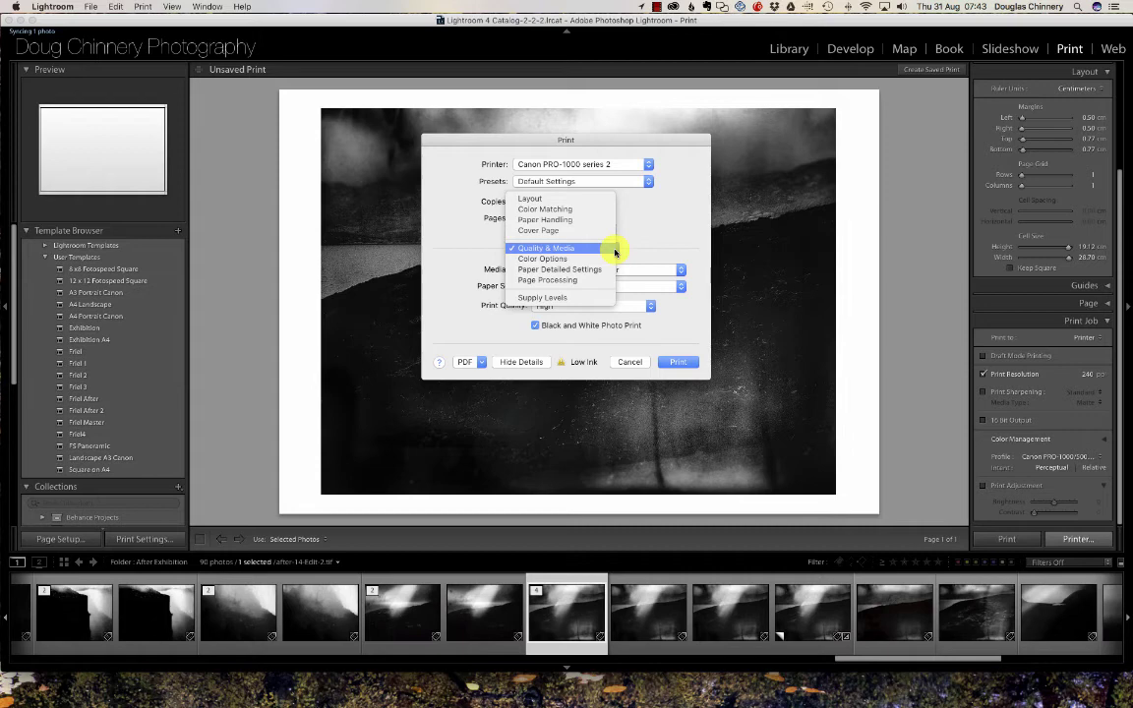
# Step: Keep Print Head Height at Avoid Paper Abrasion under Paper Detailed Settings, then confirm printing
pyautogui.click(552, 269)
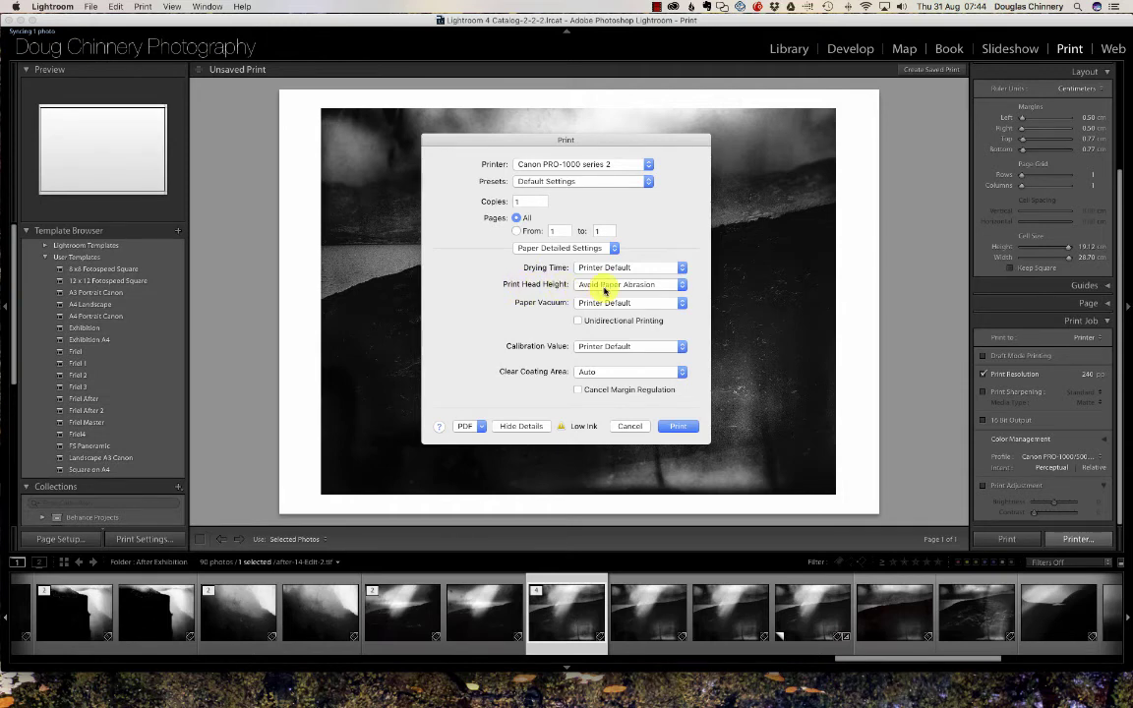
pyautogui.click(681, 284)
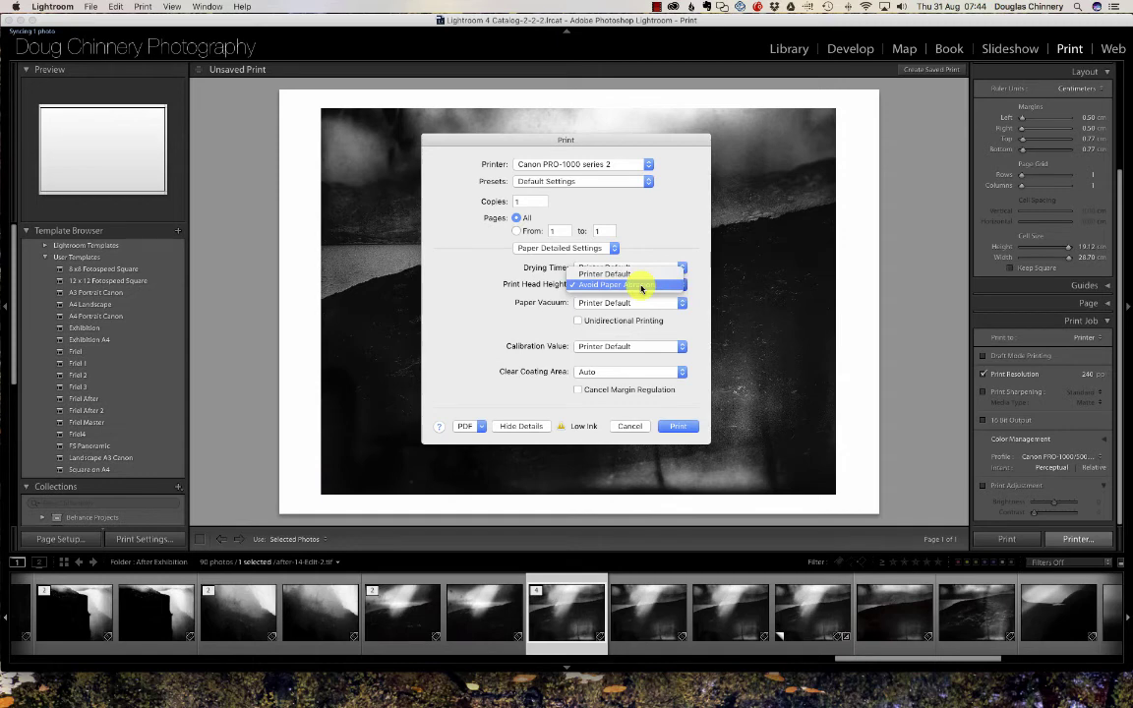
pyautogui.click(641, 287)
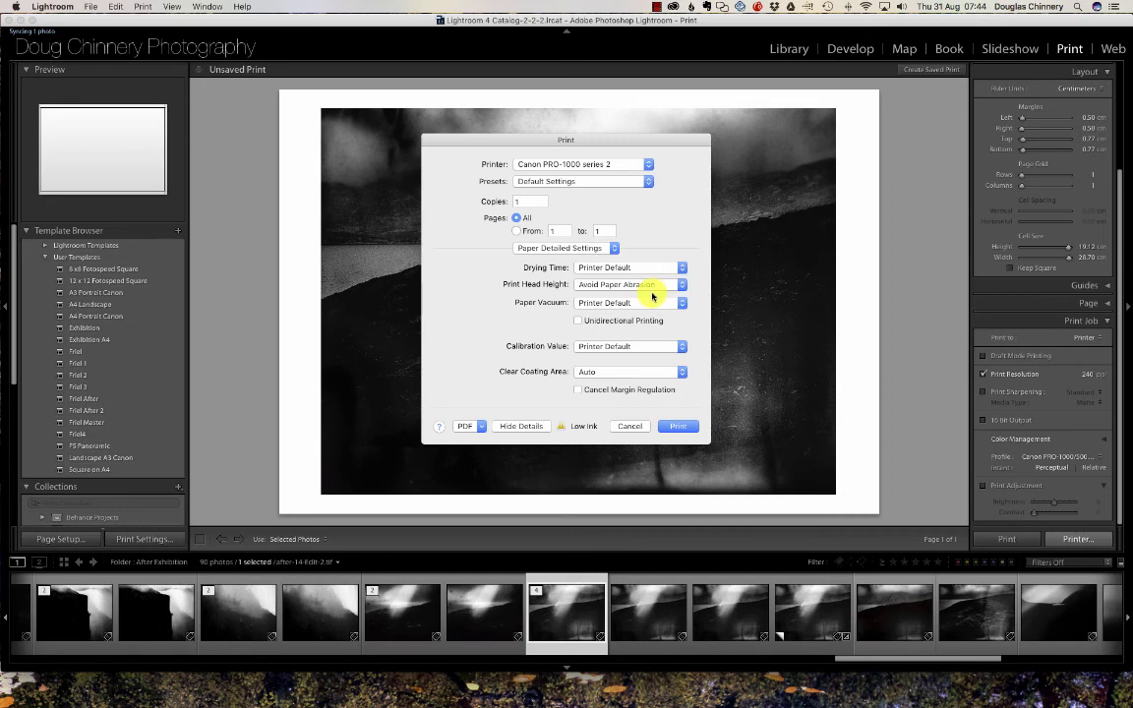
pyautogui.click(684, 435)
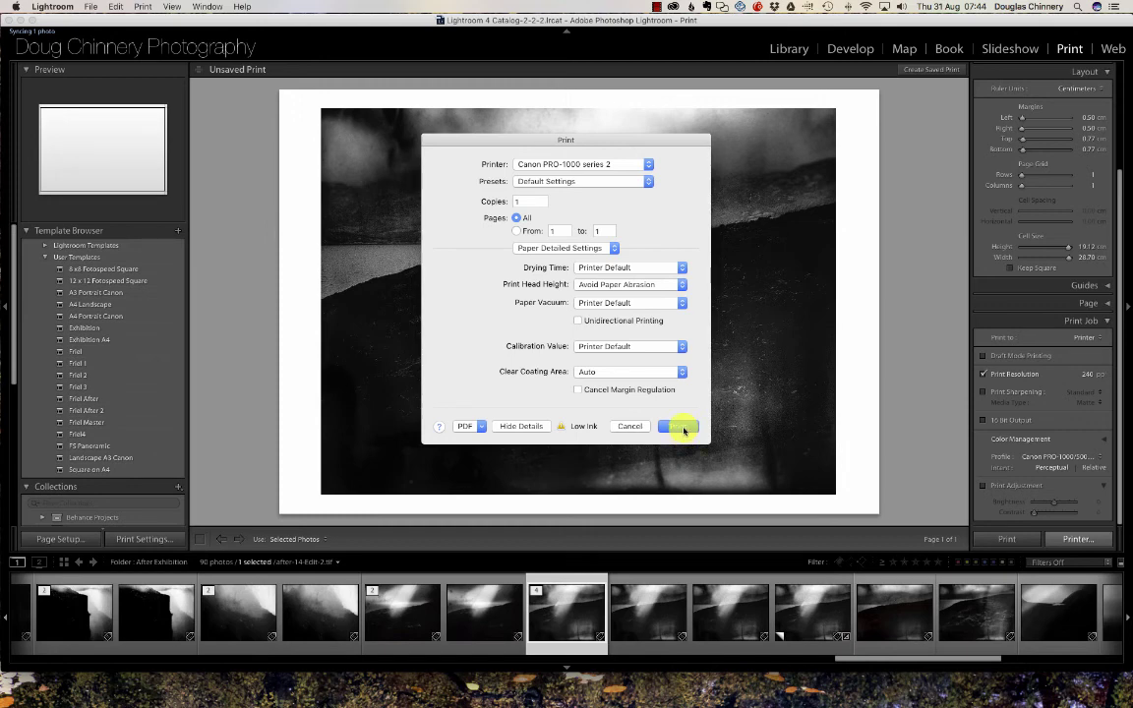
# Step: Send the hillside photo to the Canon PRO-1000 printer
pyautogui.click(683, 430)
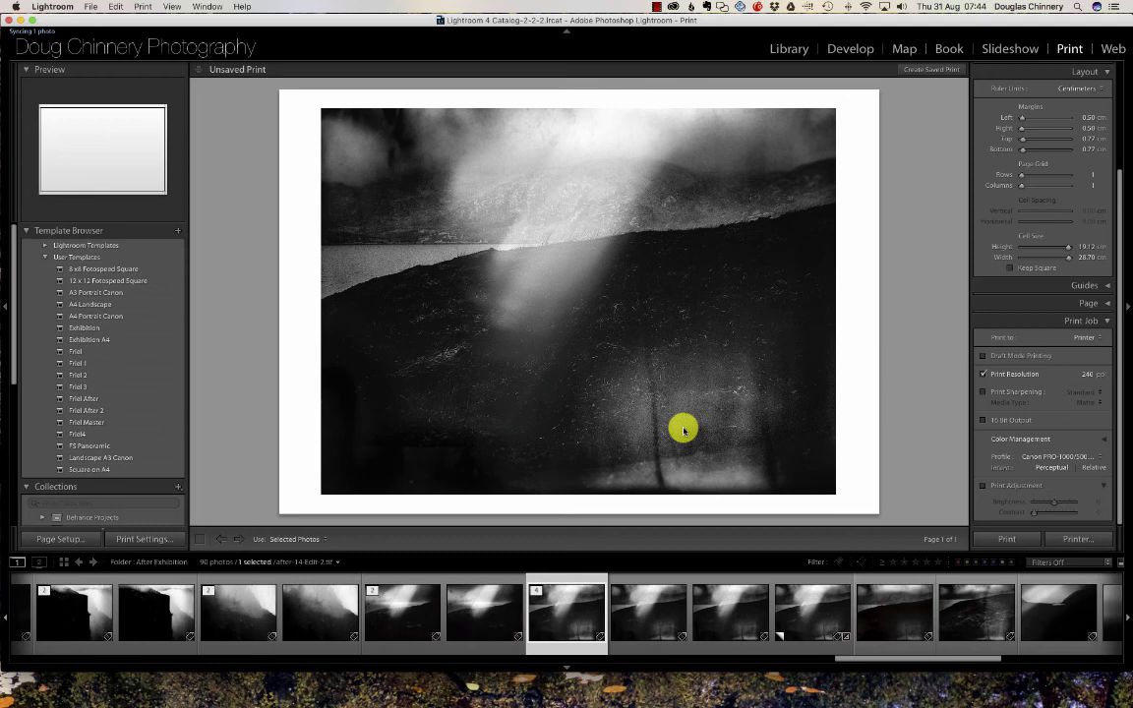
# Step: Load after-24.jpg from the filmstrip into the print layout
pyautogui.click(890, 632)
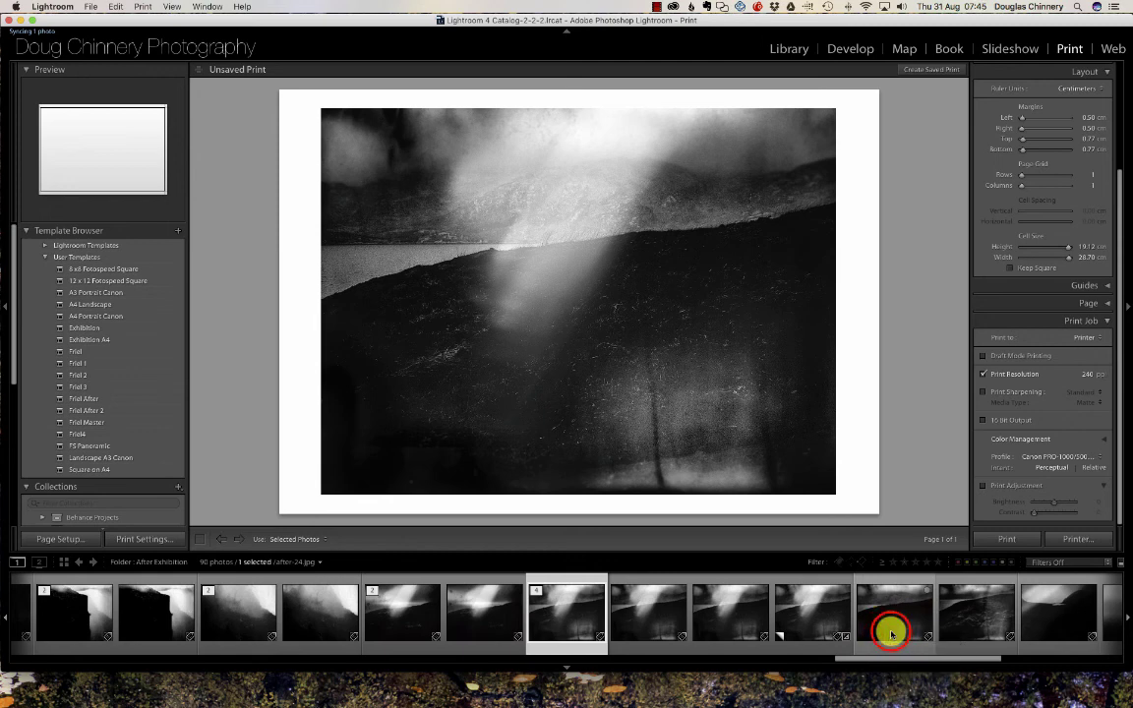